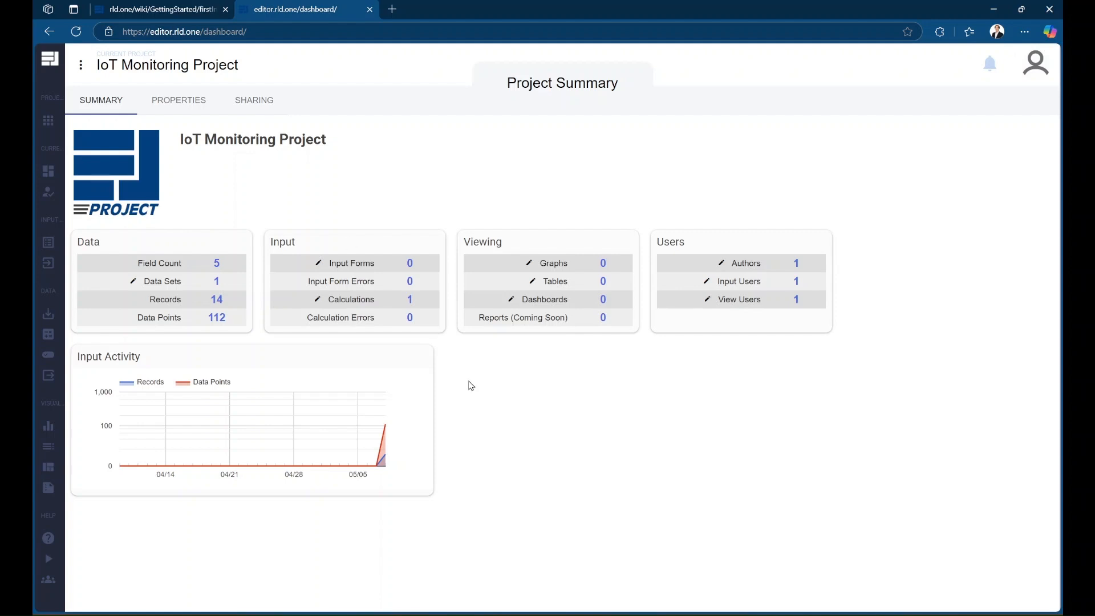
Add a new graph to the IoT Monitoring Project and set its type to Simple Line Graph
click(59, 429)
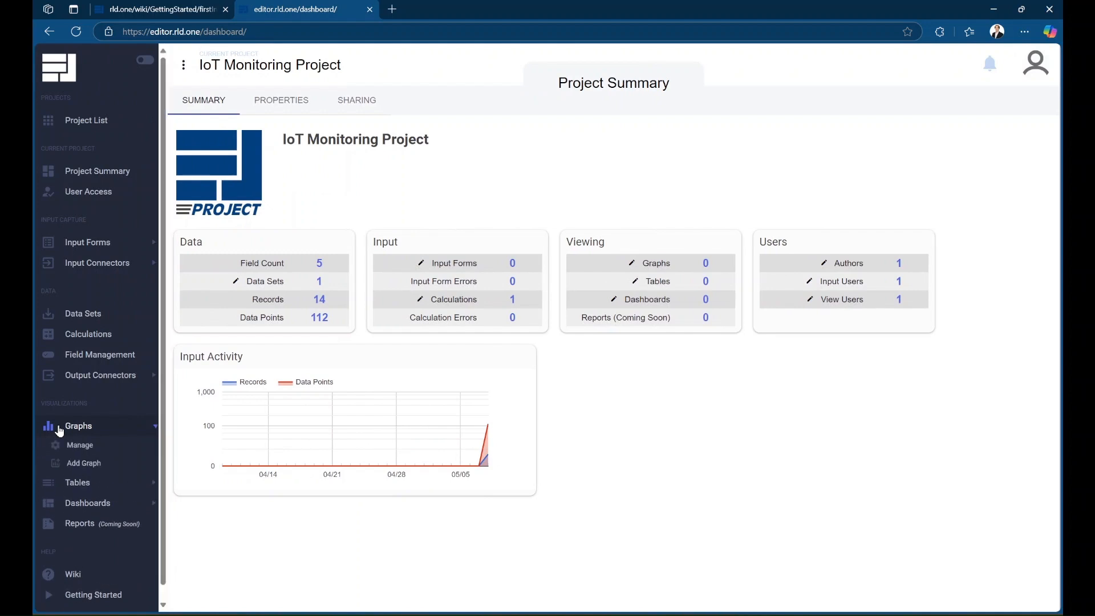
click(71, 447)
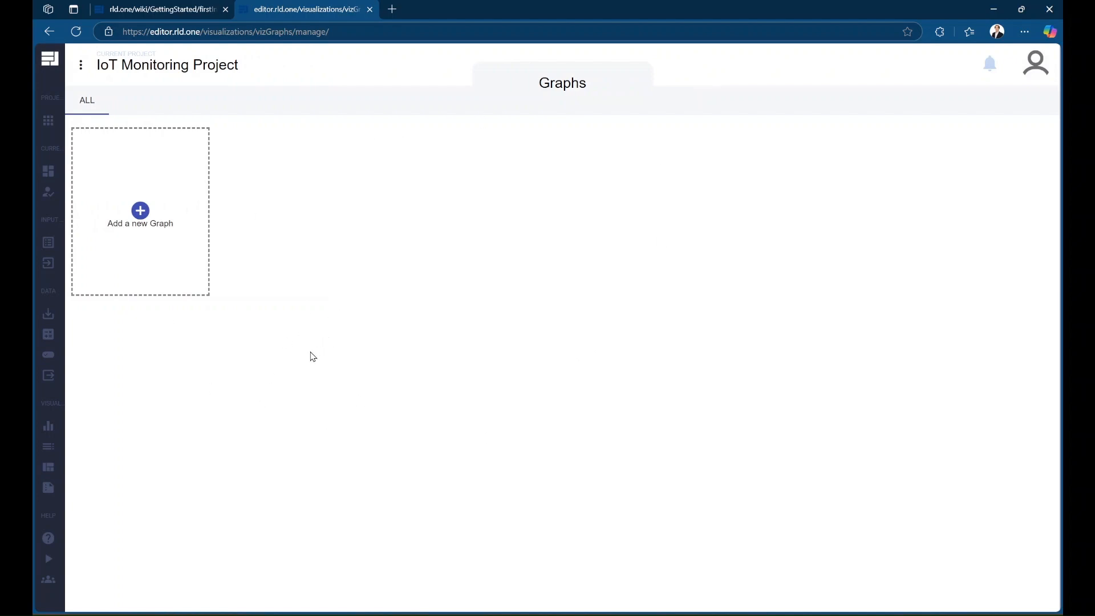
click(140, 212)
click(162, 197)
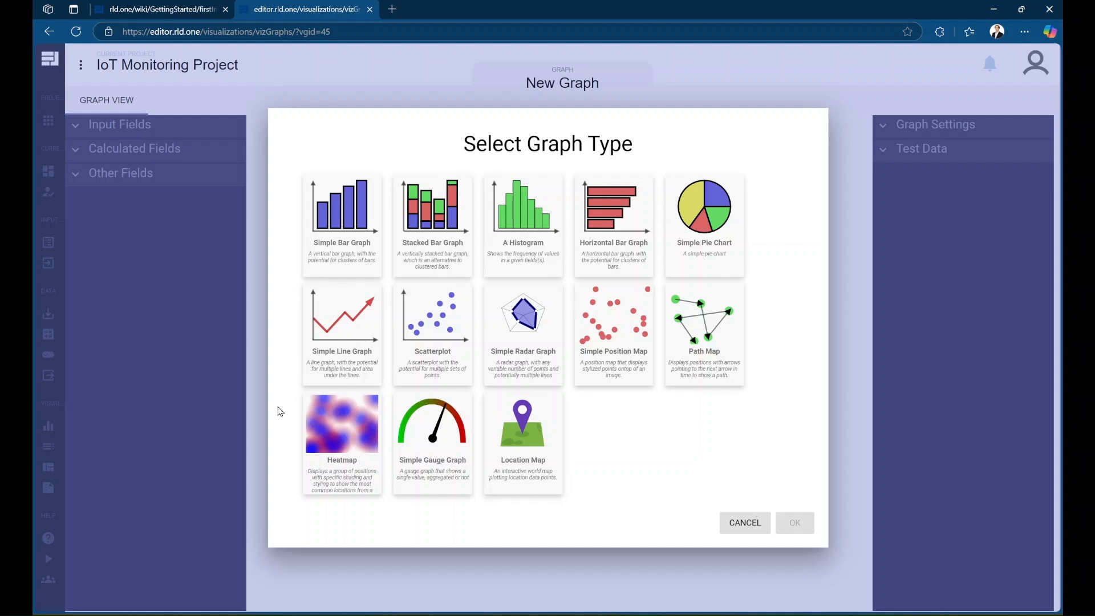
click(344, 323)
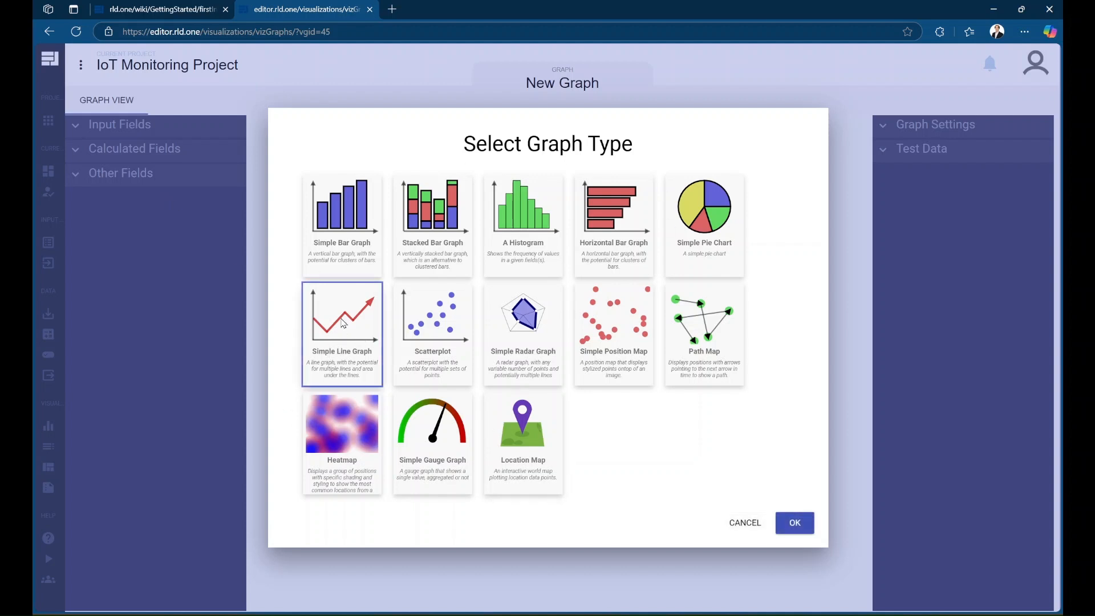
click(797, 528)
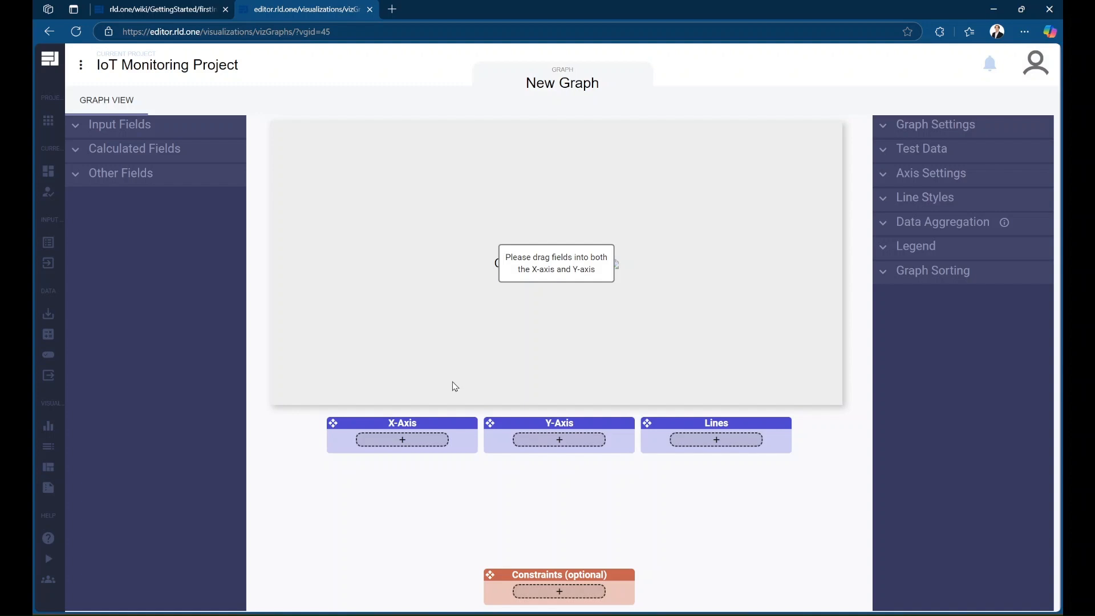
Assign the time input field to the graph's X-axis and the temperture field to its Y-axis
click(178, 128)
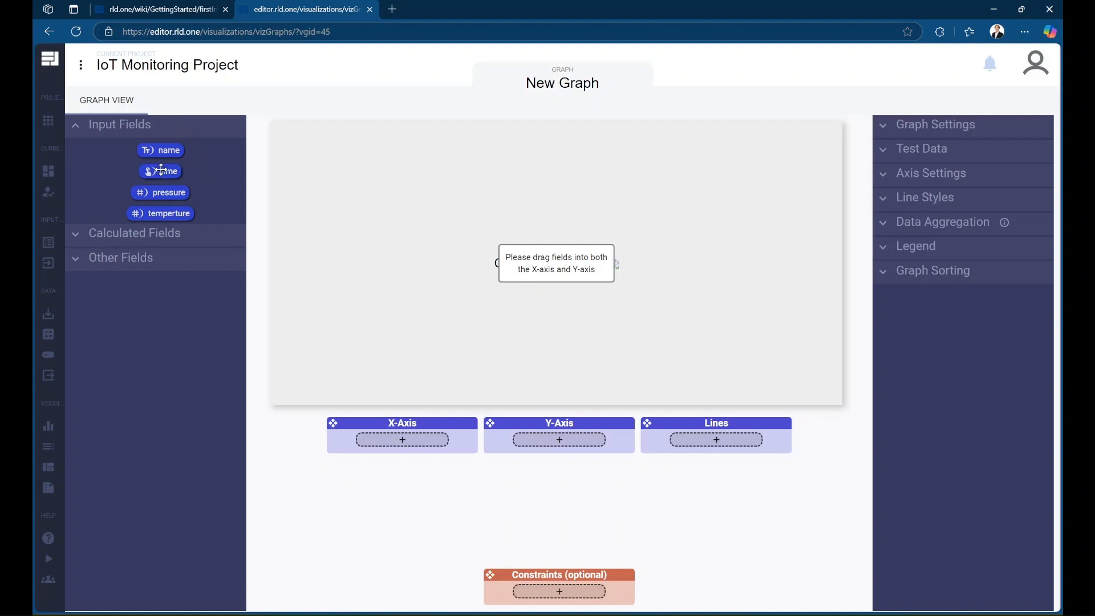
drag(161, 170, 394, 440)
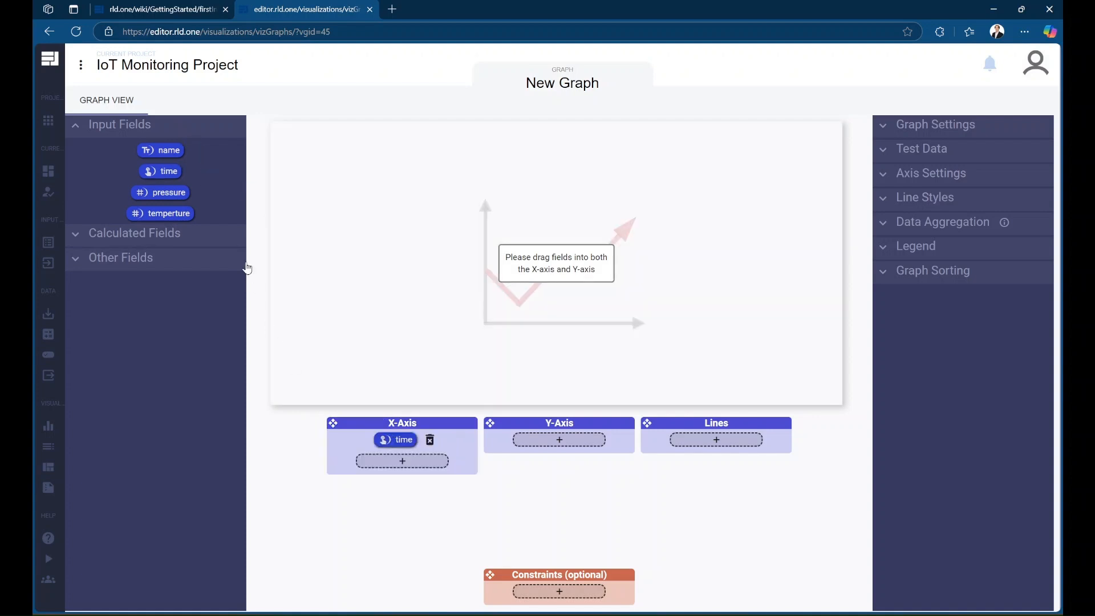
drag(184, 214, 552, 446)
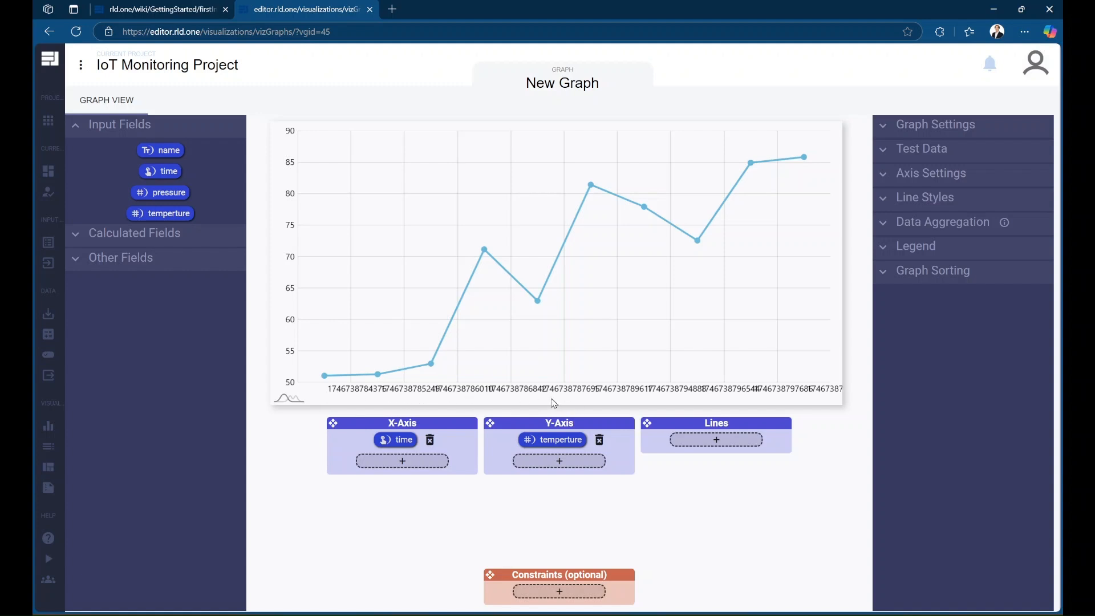
Set the graph's X-axis type to Date and give the Y-axis a custom minimum of 0
click(938, 177)
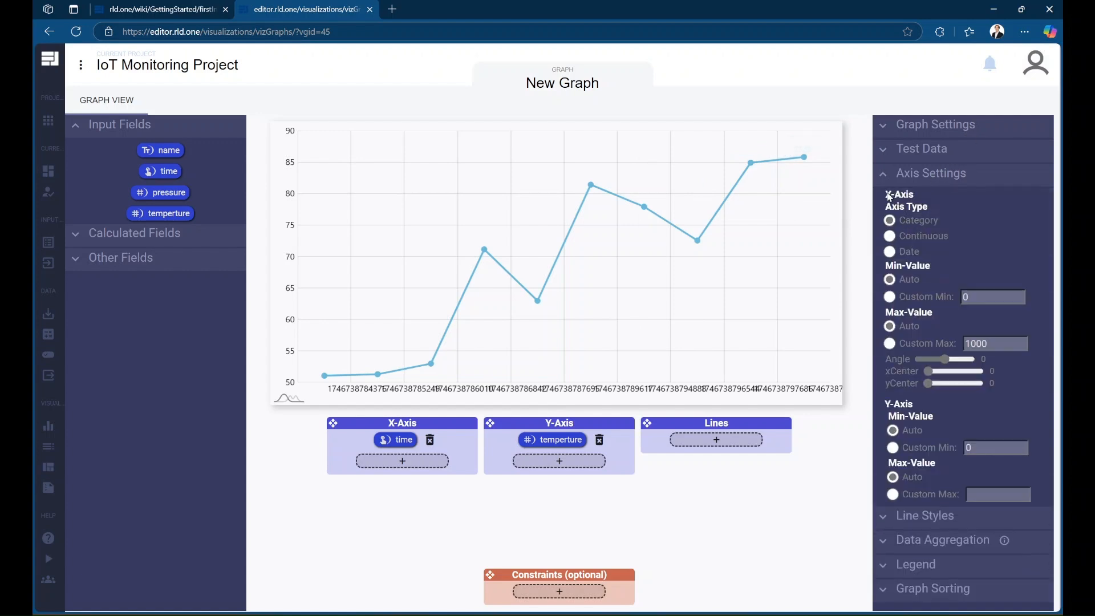
click(892, 254)
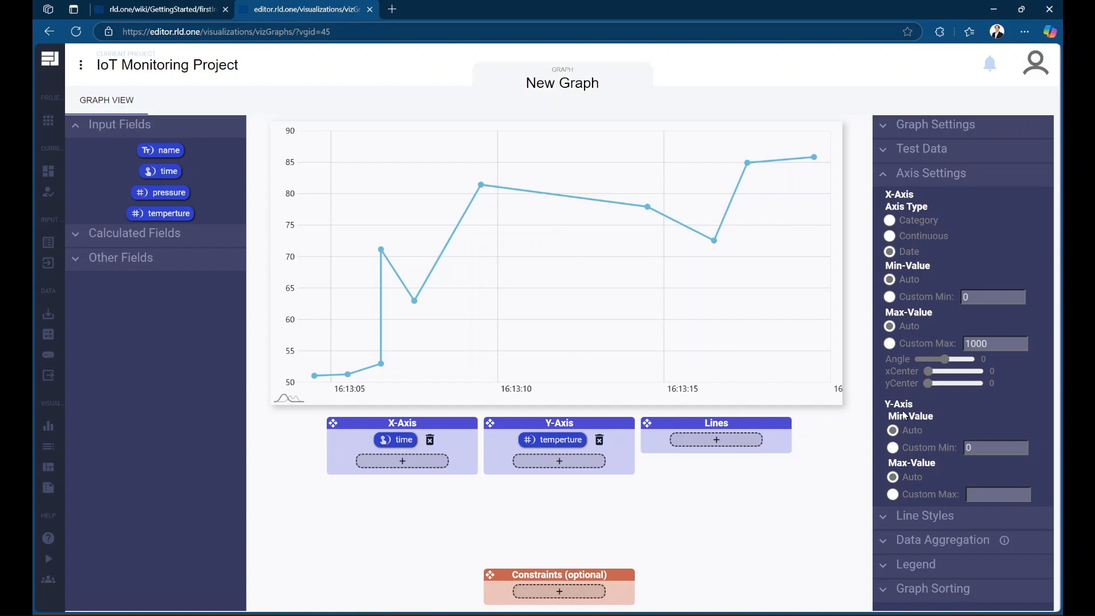
click(894, 449)
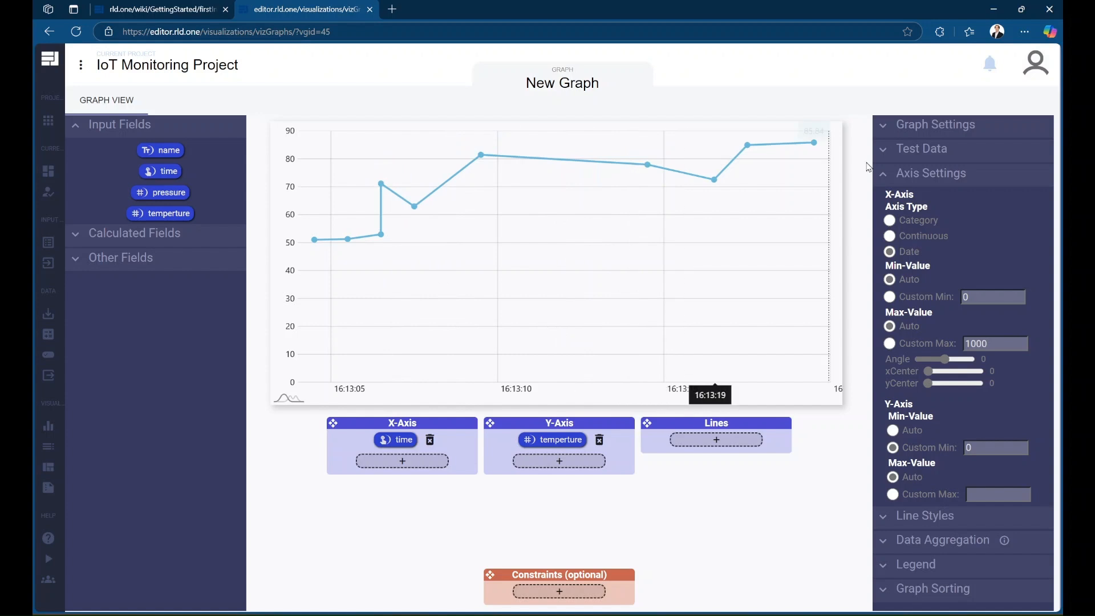
Name the graph "Temp over time" in its graph settings
click(930, 128)
click(956, 146)
key(ctrl+a)
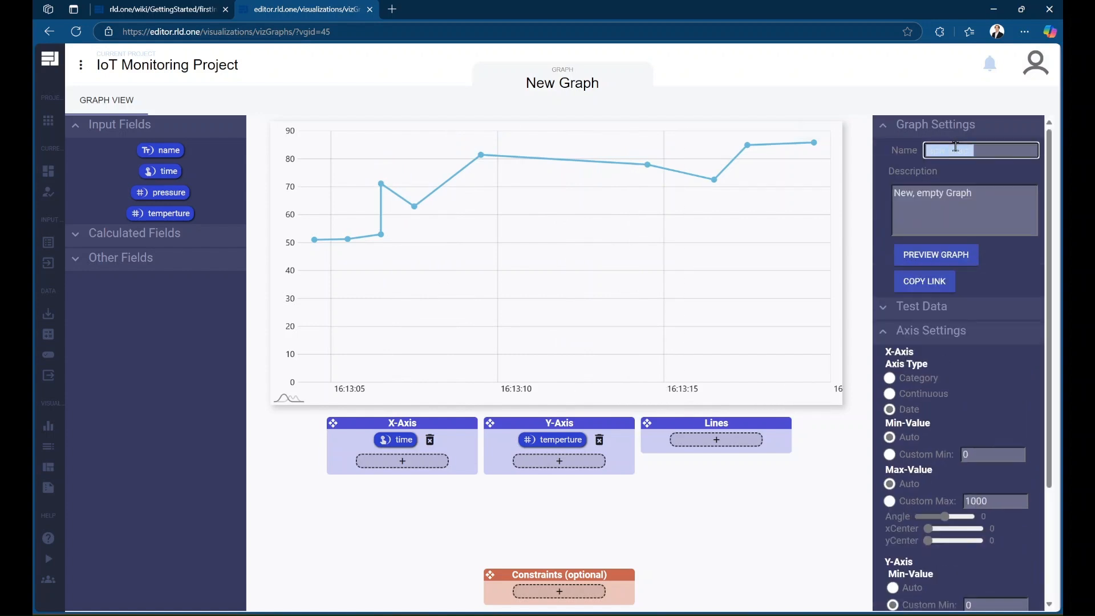
text(Temp over time)
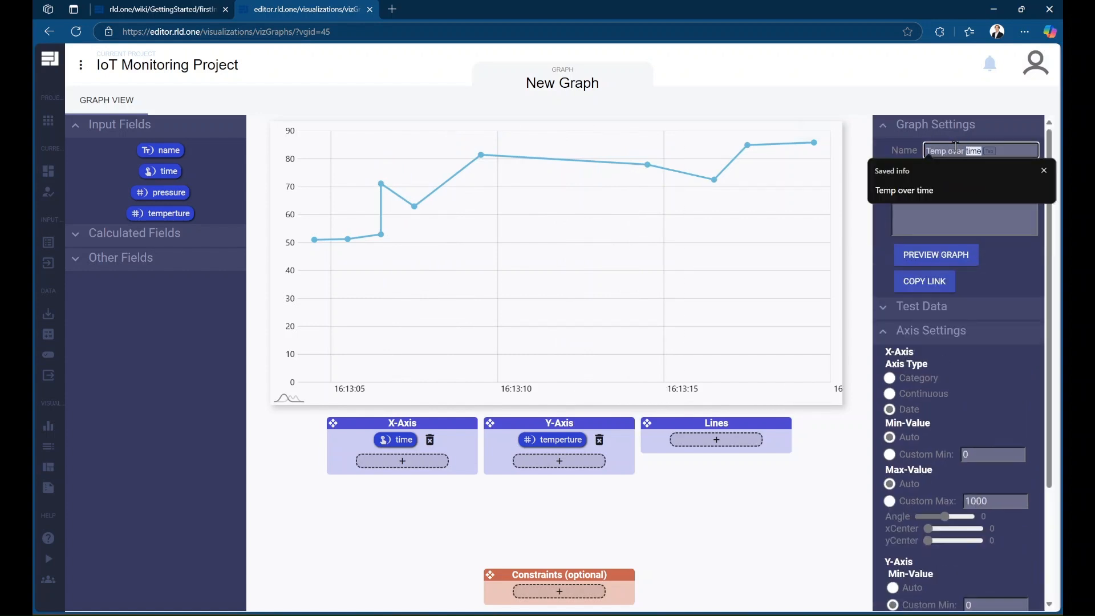
click(884, 190)
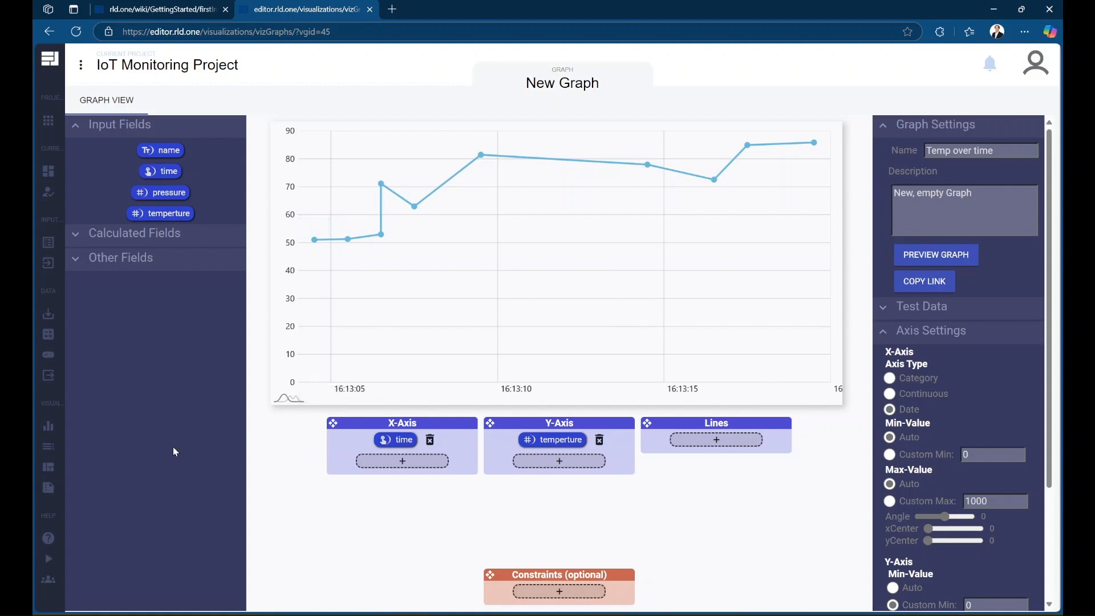
Add a new table to the project and open it for editing
click(51, 449)
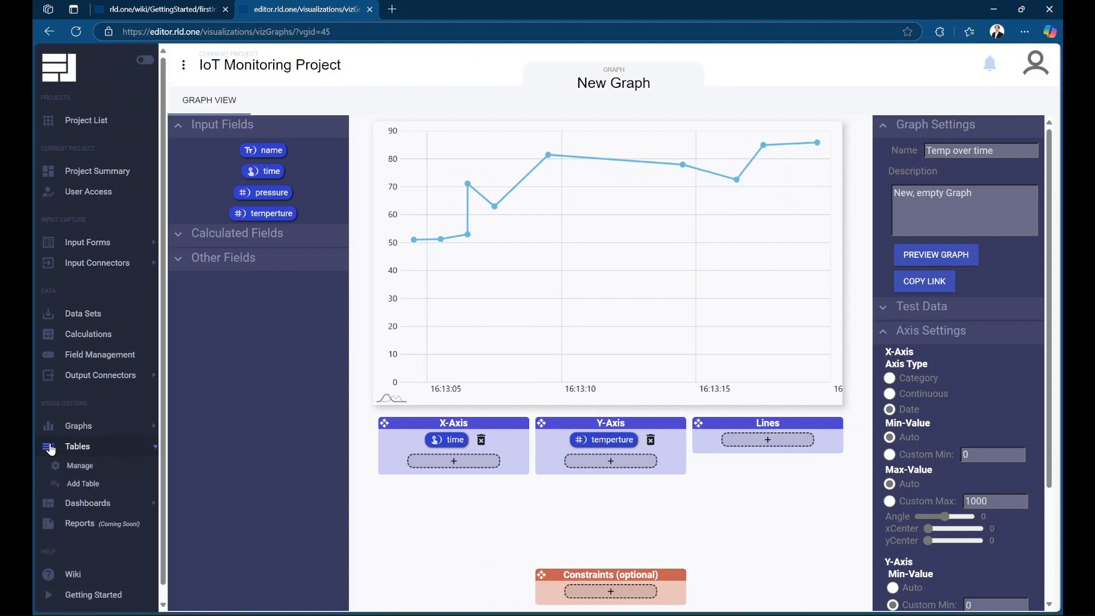
click(74, 467)
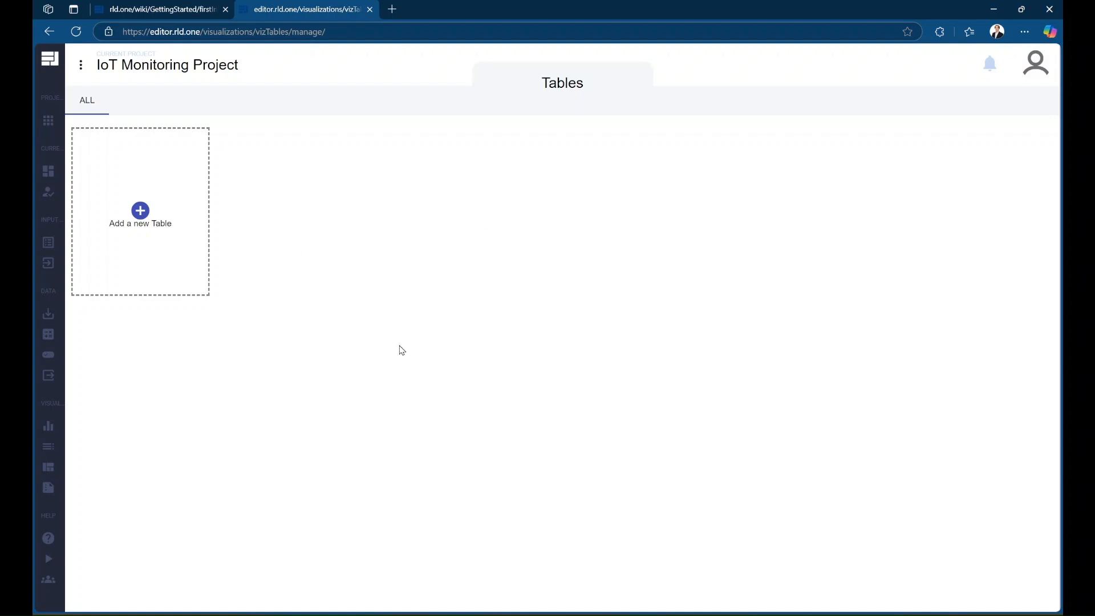
click(143, 210)
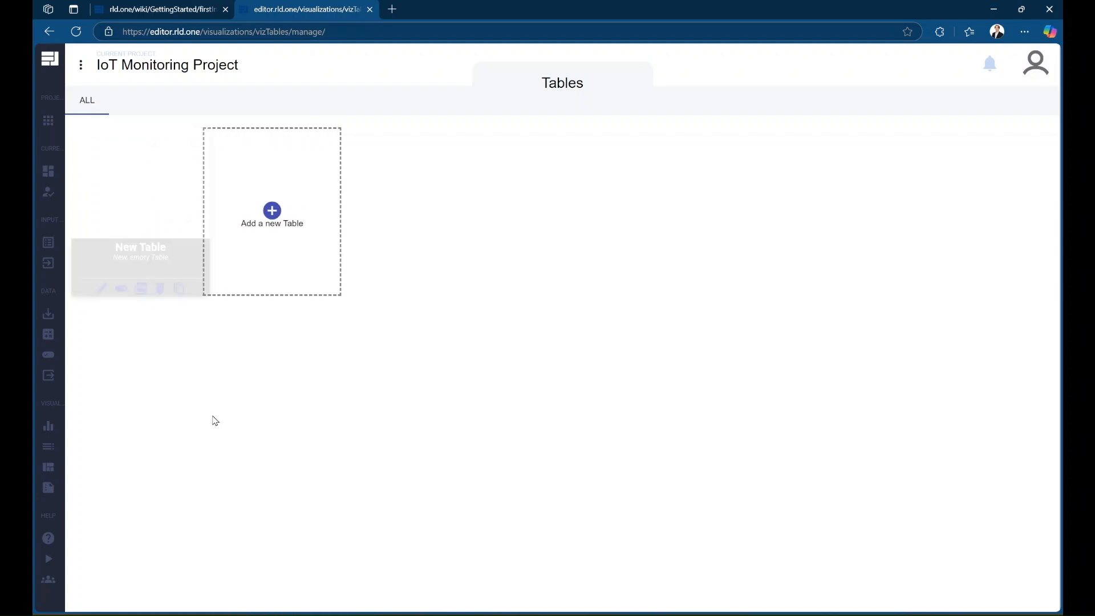
click(142, 186)
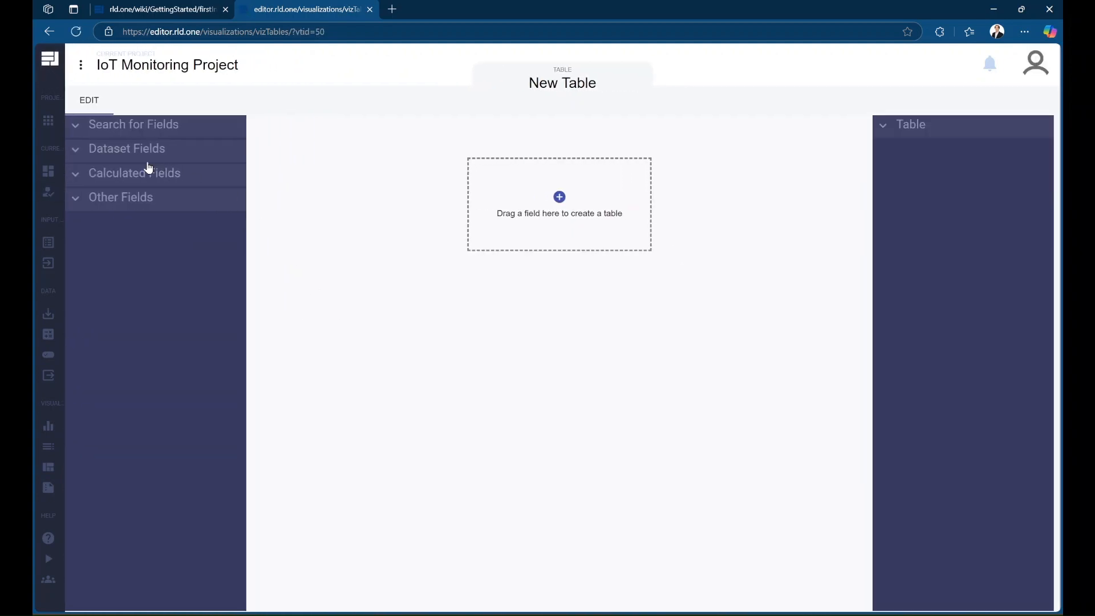
Build the table with the columns time, name, pressure, temperture and the calculated field temp too high, in that order
click(150, 151)
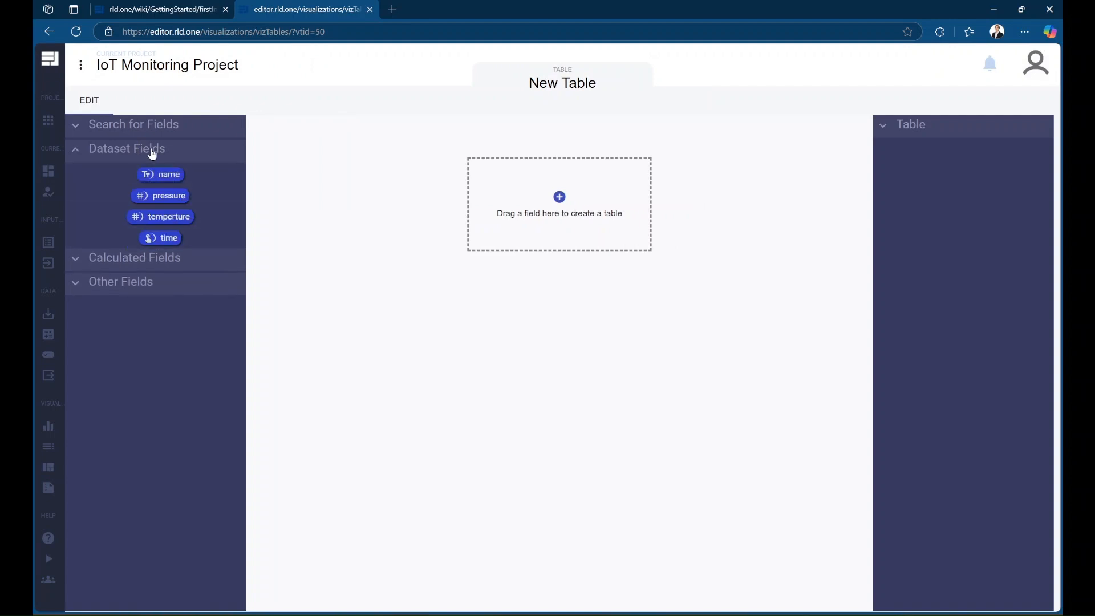
click(172, 260)
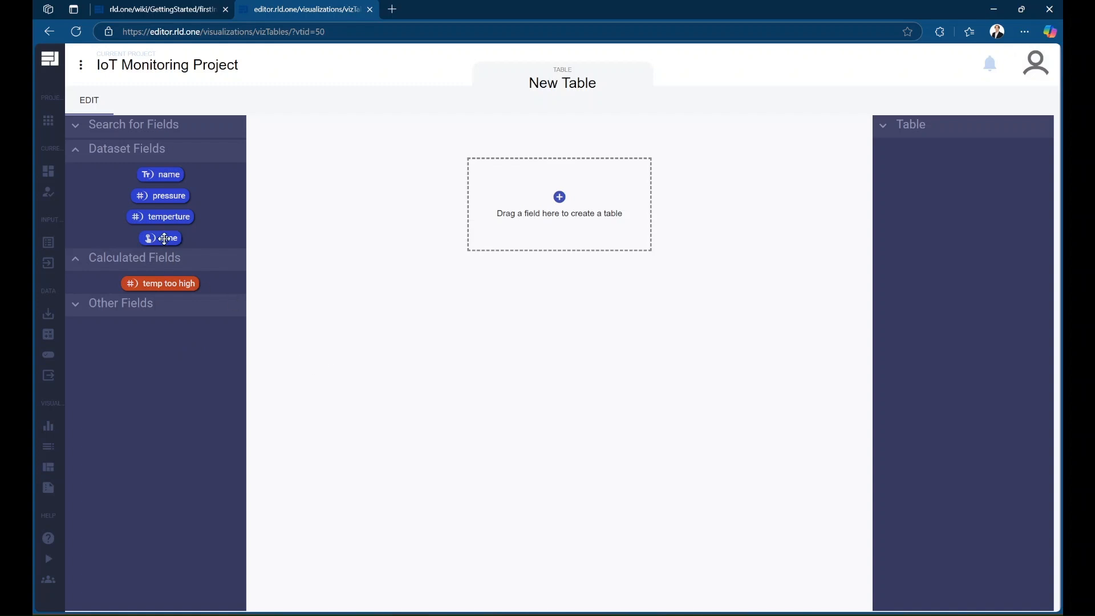
drag(165, 239, 509, 226)
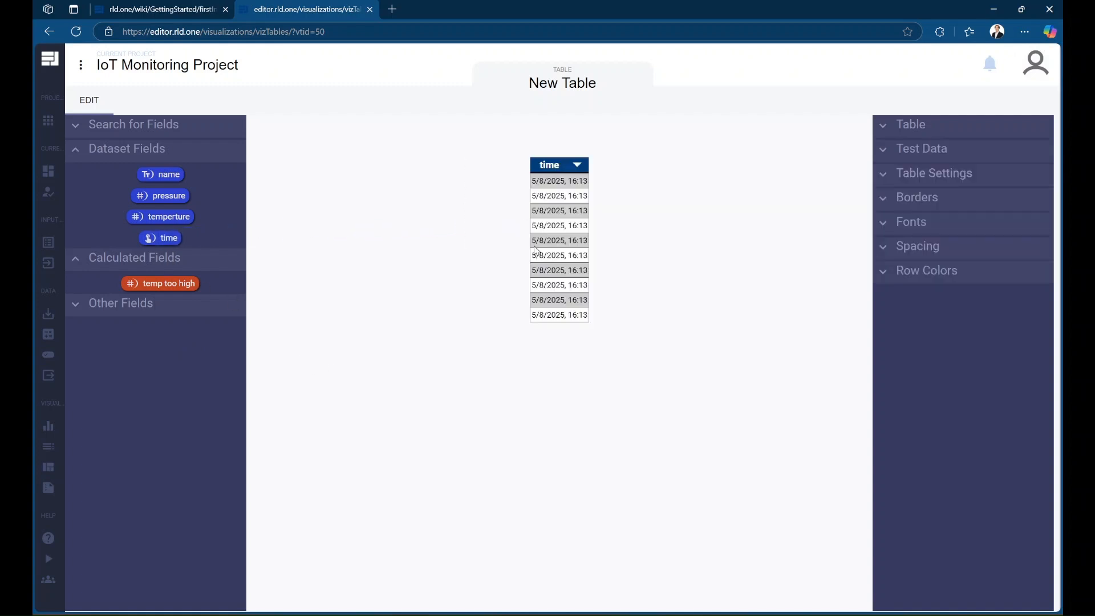
drag(171, 177, 588, 249)
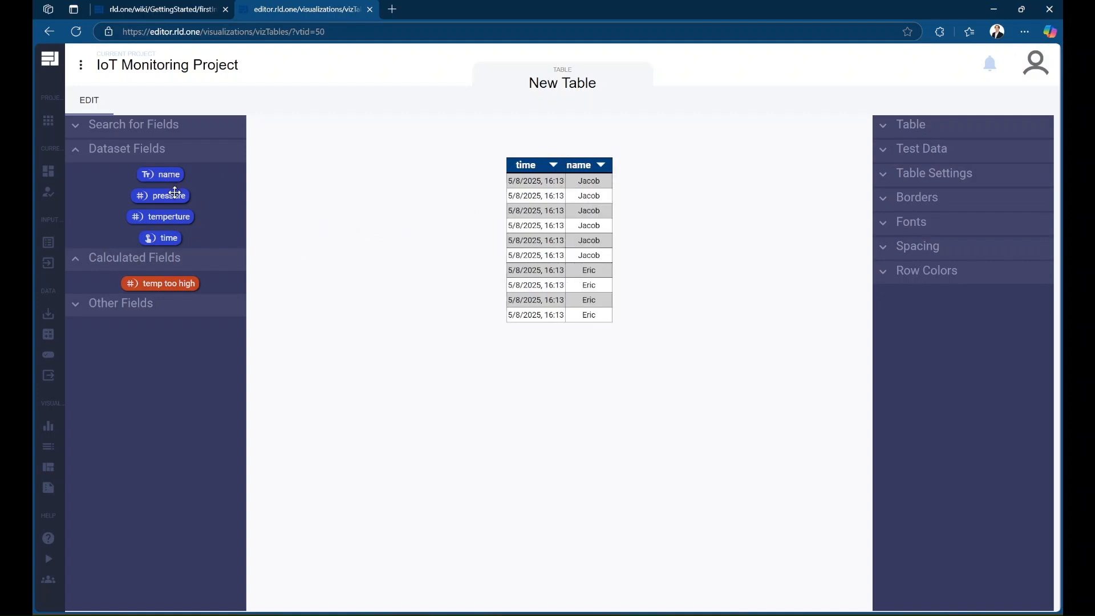
drag(171, 196, 610, 251)
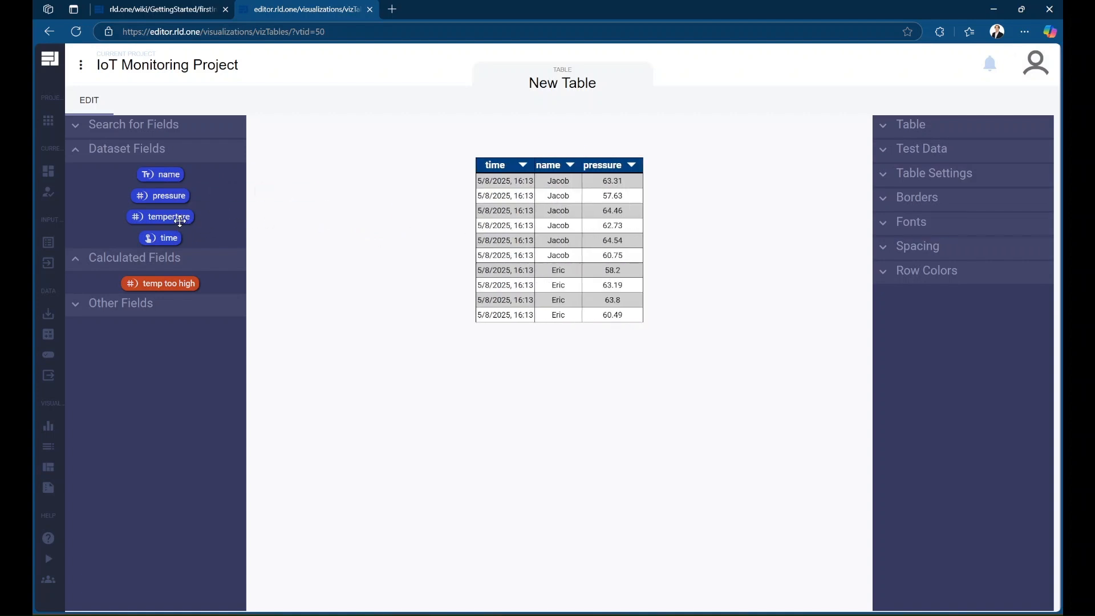
drag(178, 217, 646, 260)
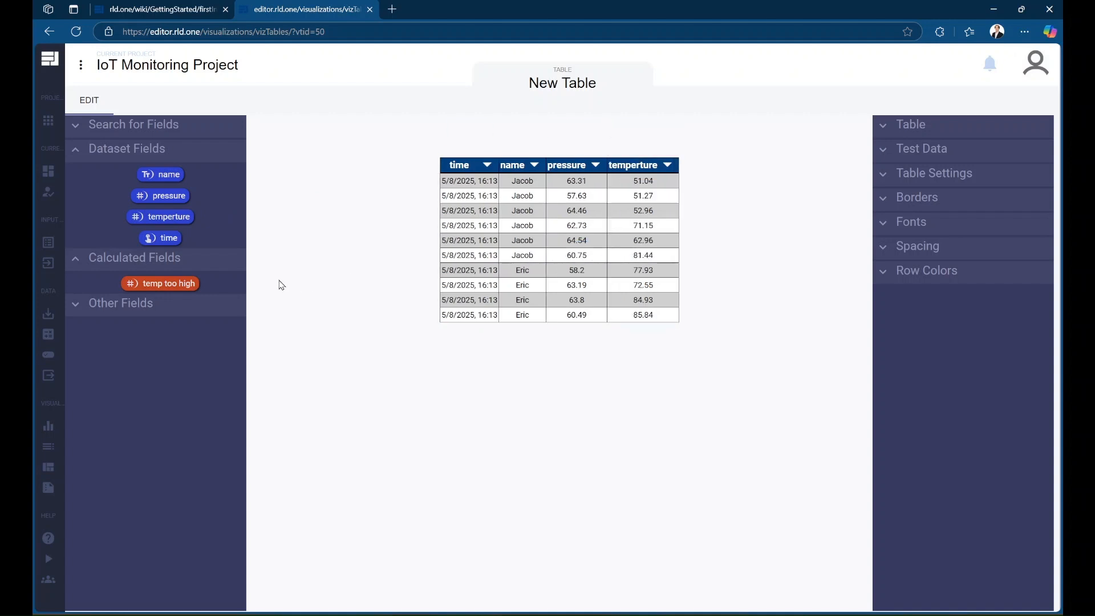
drag(183, 283, 691, 224)
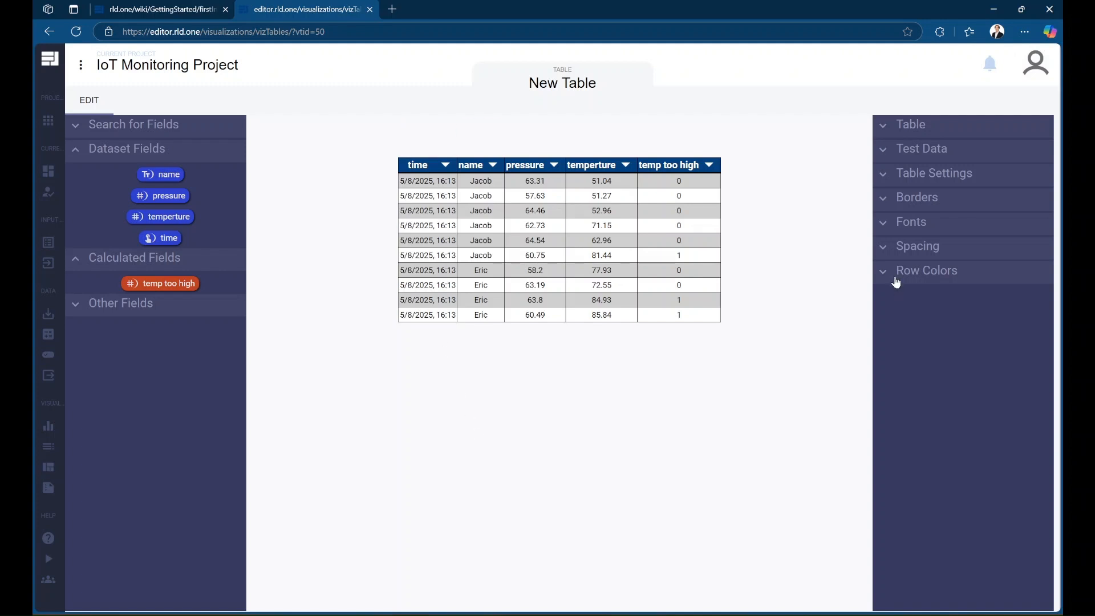
Set the table's cell spacing to 17 horizontally and 5 vertically
click(905, 247)
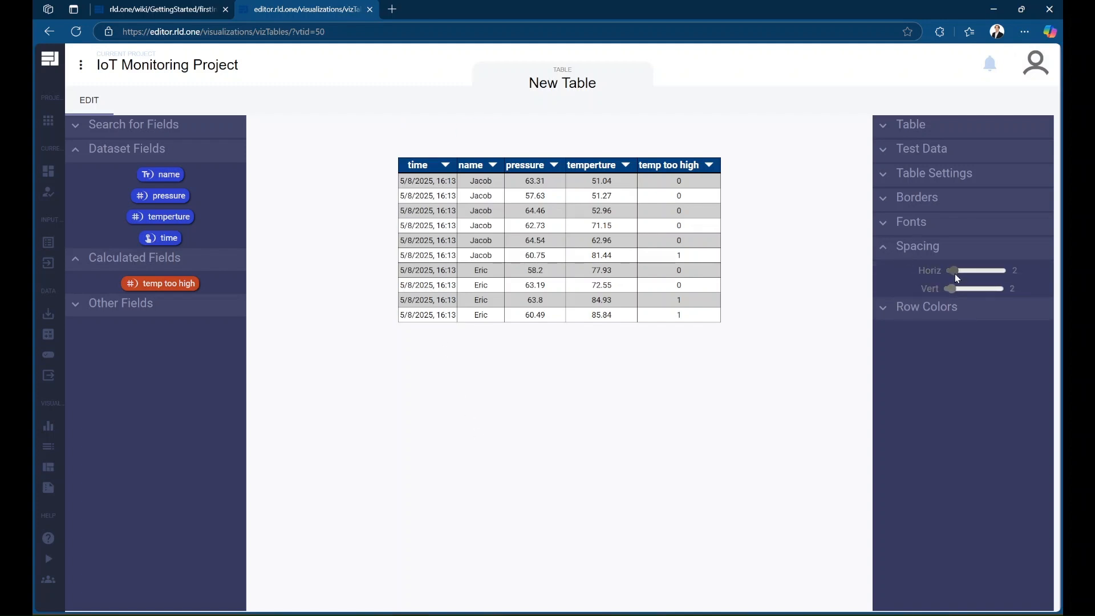
mouse_move(955, 274)
mouse_down()
mouse_move(980, 272)
mouse_move(950, 290)
mouse_up()
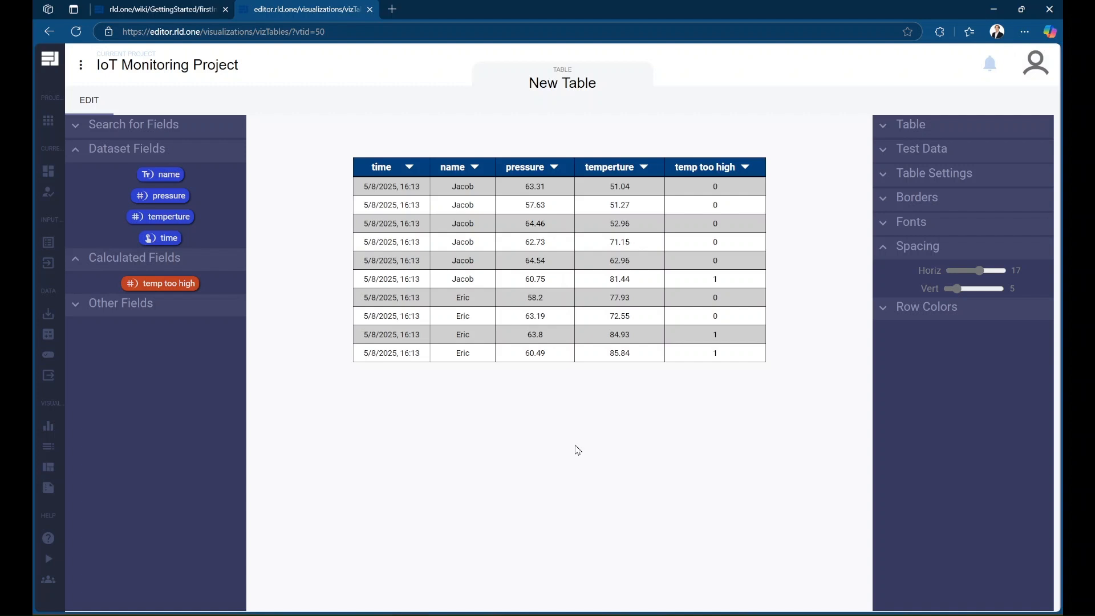
Add a new dashboard to the project, open it for editing and review its orientation and size options
click(51, 468)
click(65, 485)
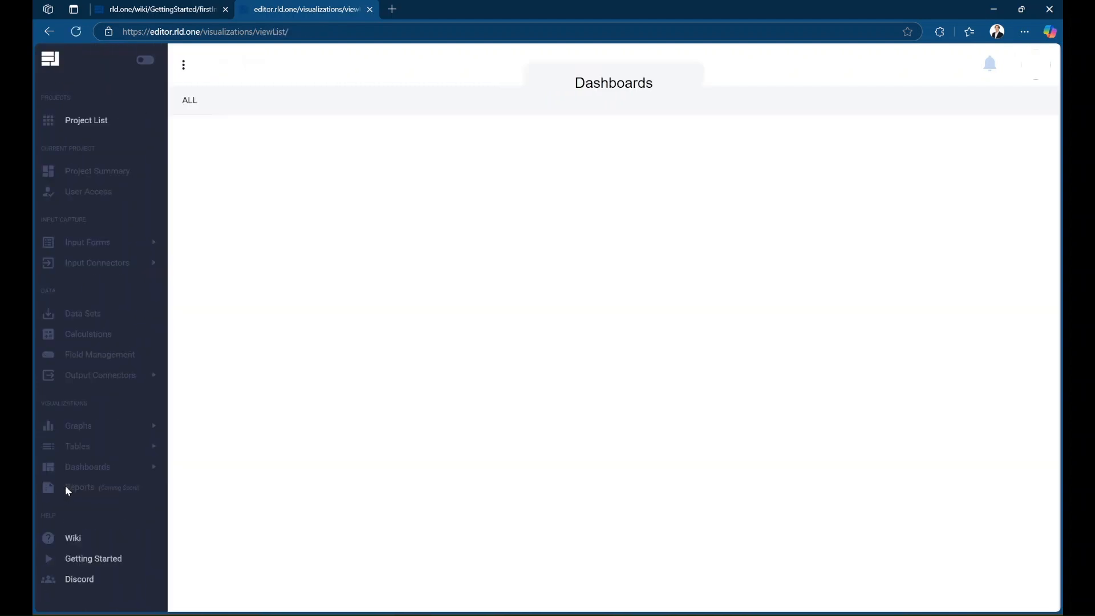
click(140, 211)
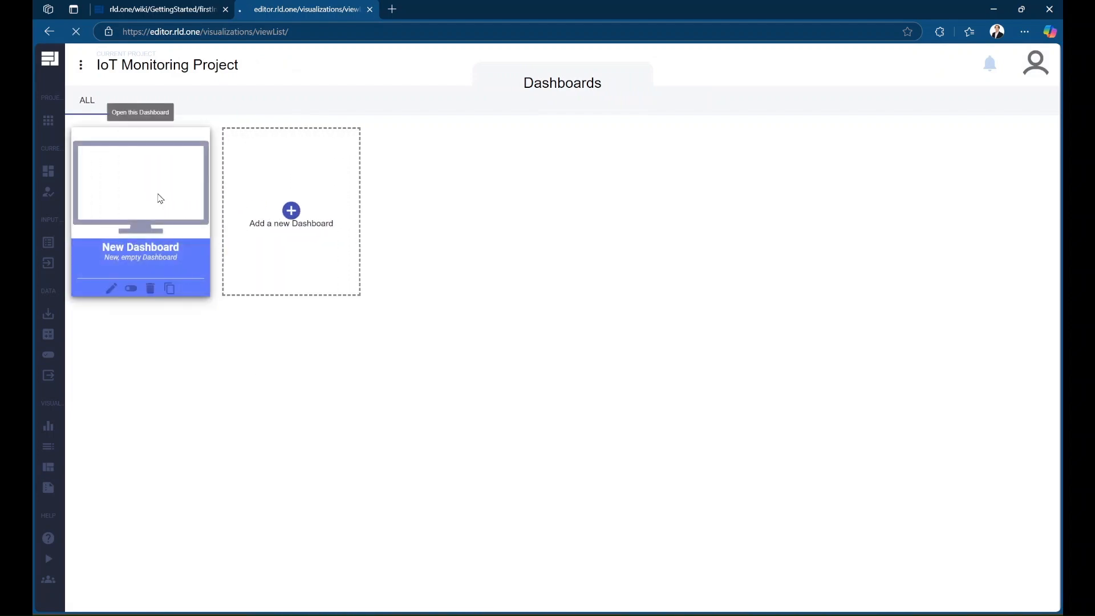
click(161, 200)
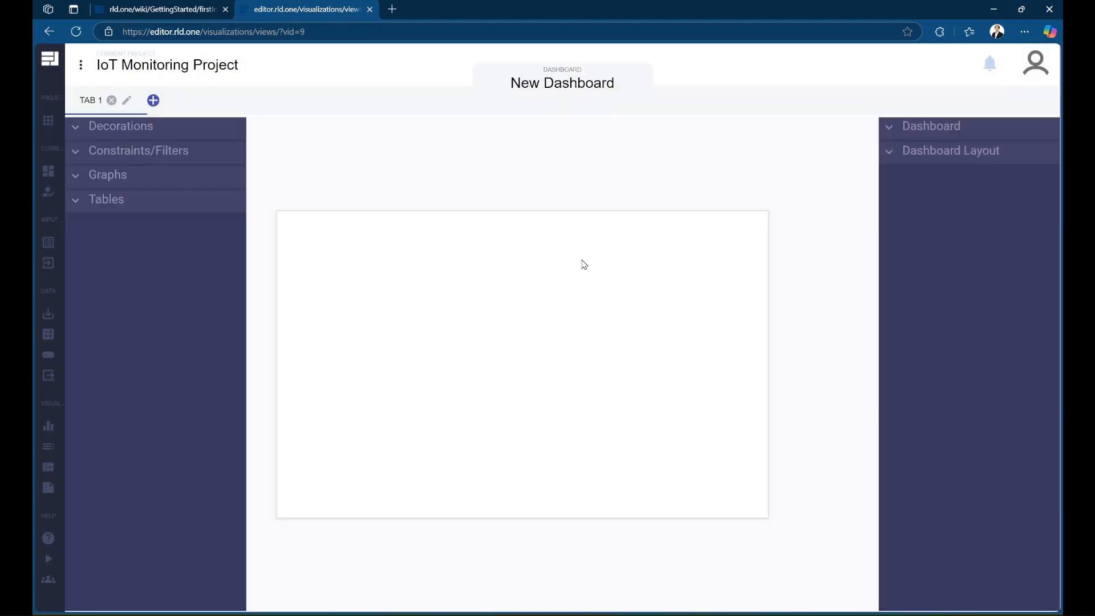
click(934, 162)
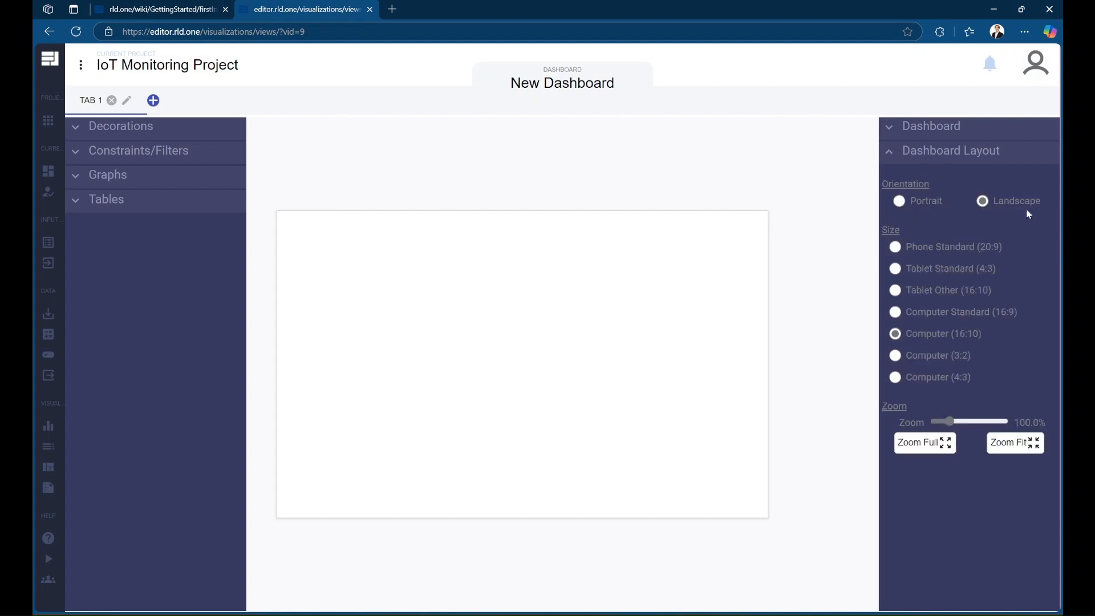
click(923, 165)
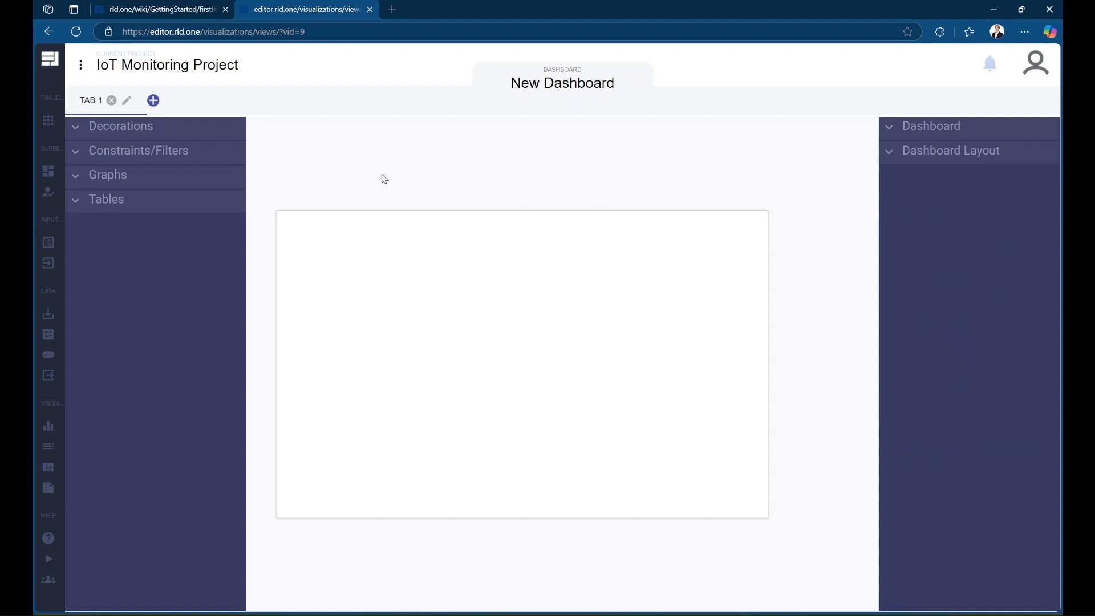
Place the "Temp over time" graph on the dashboard's left side and enlarge it down to the canvas's lower edge
click(167, 178)
drag(178, 229, 414, 353)
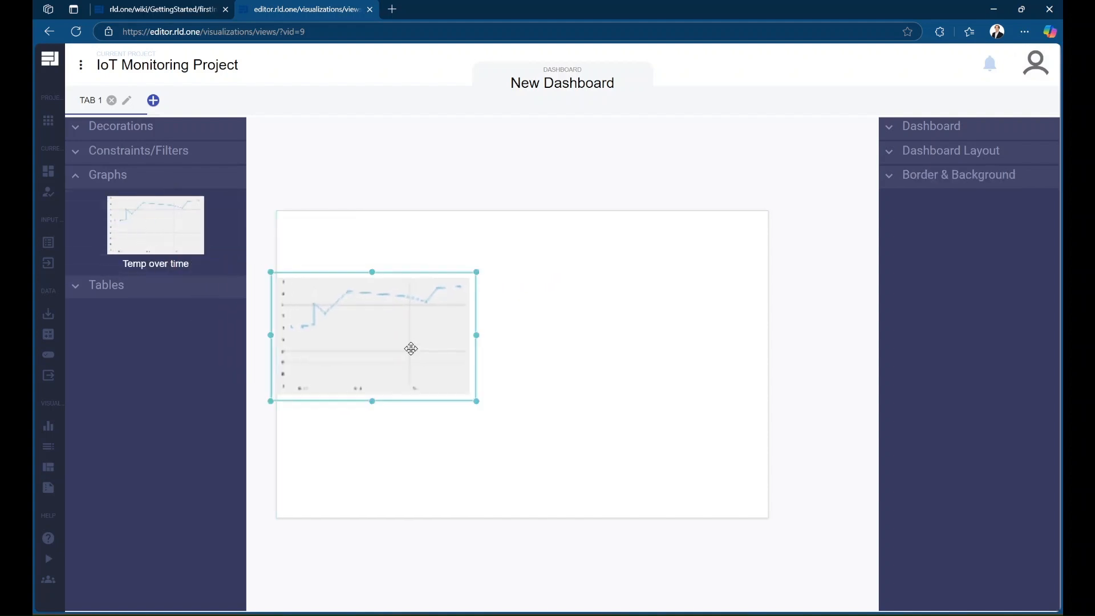
drag(478, 410, 560, 467)
click(529, 364)
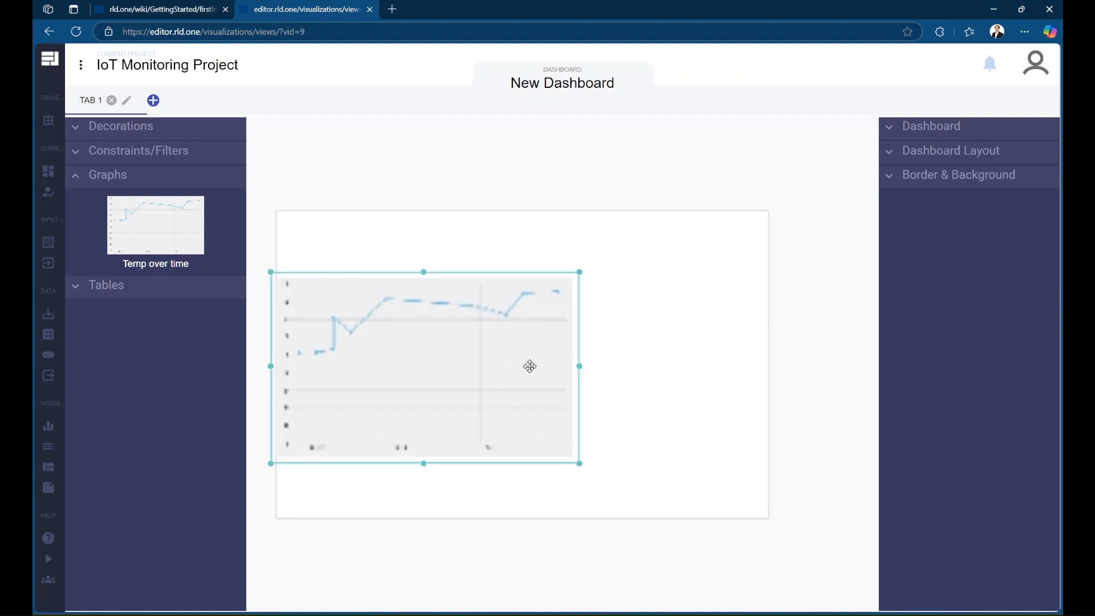
drag(423, 465, 430, 527)
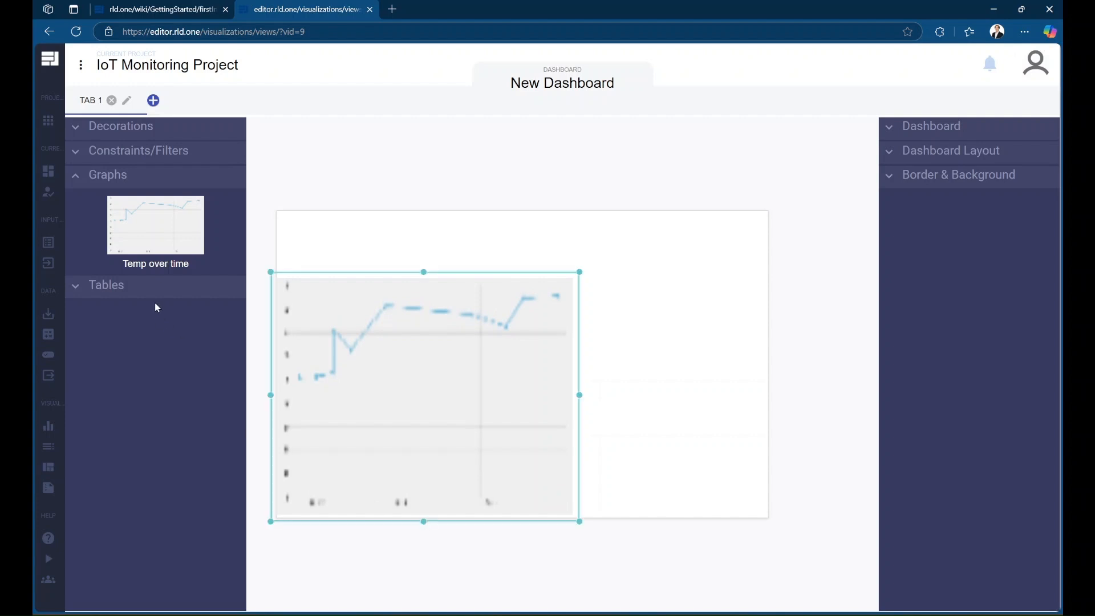
Place the "New Table" table beside the graph below the header area and enlarge it to the canvas's right and lower edges
click(155, 287)
drag(151, 333, 637, 296)
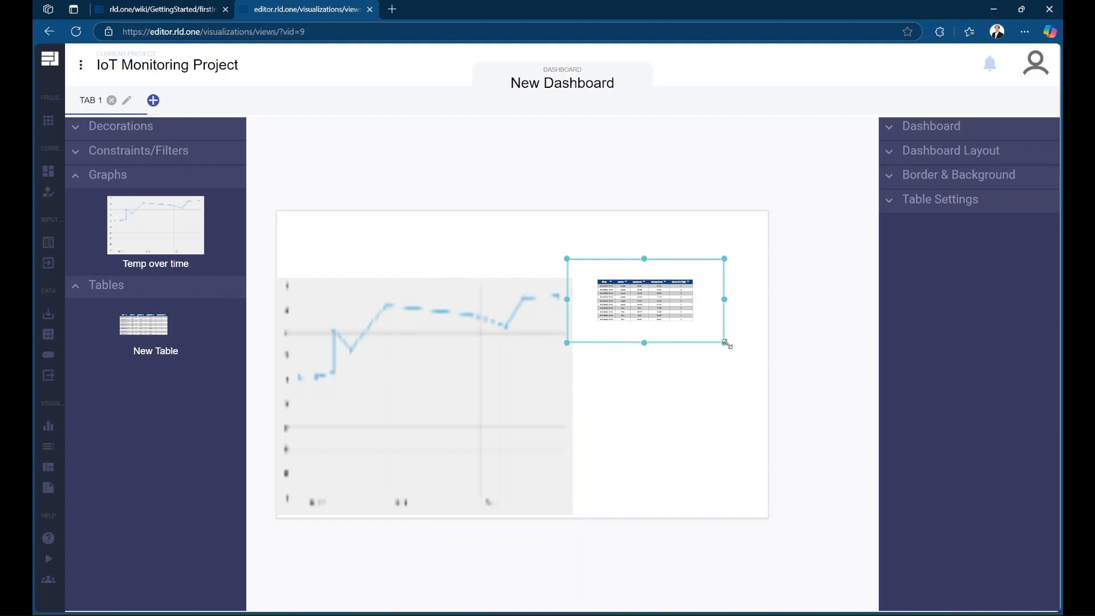
drag(737, 349, 744, 356)
drag(669, 306, 670, 318)
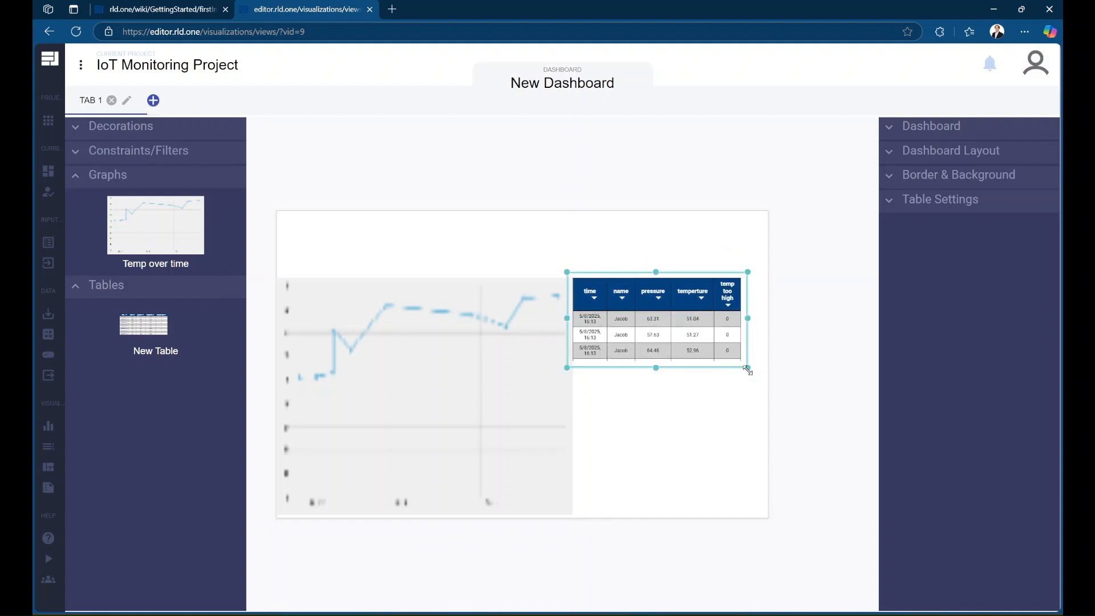
drag(748, 367, 765, 382)
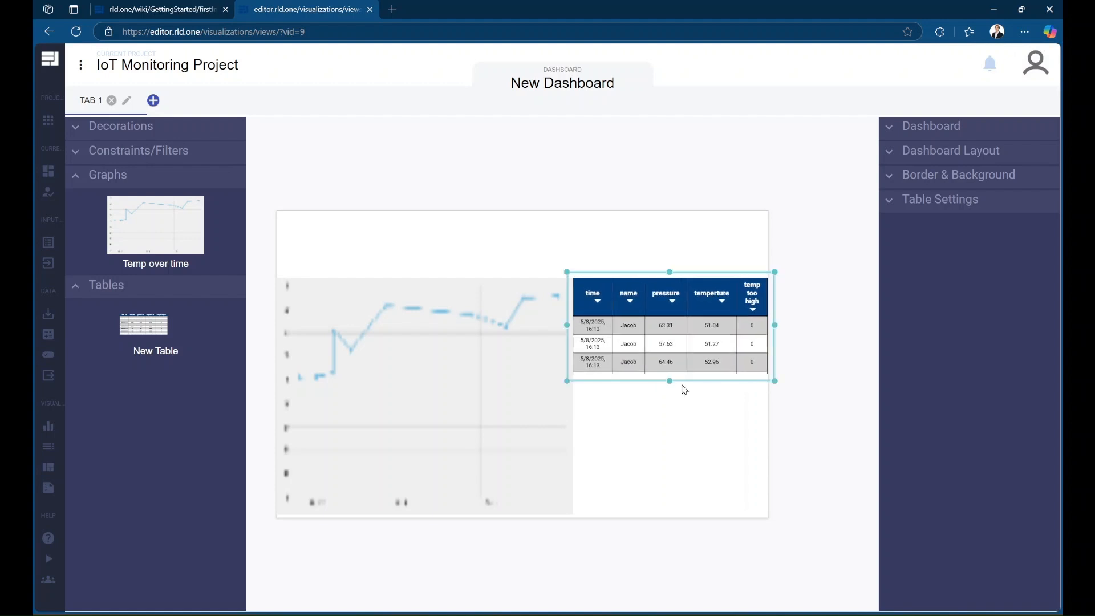
click(680, 522)
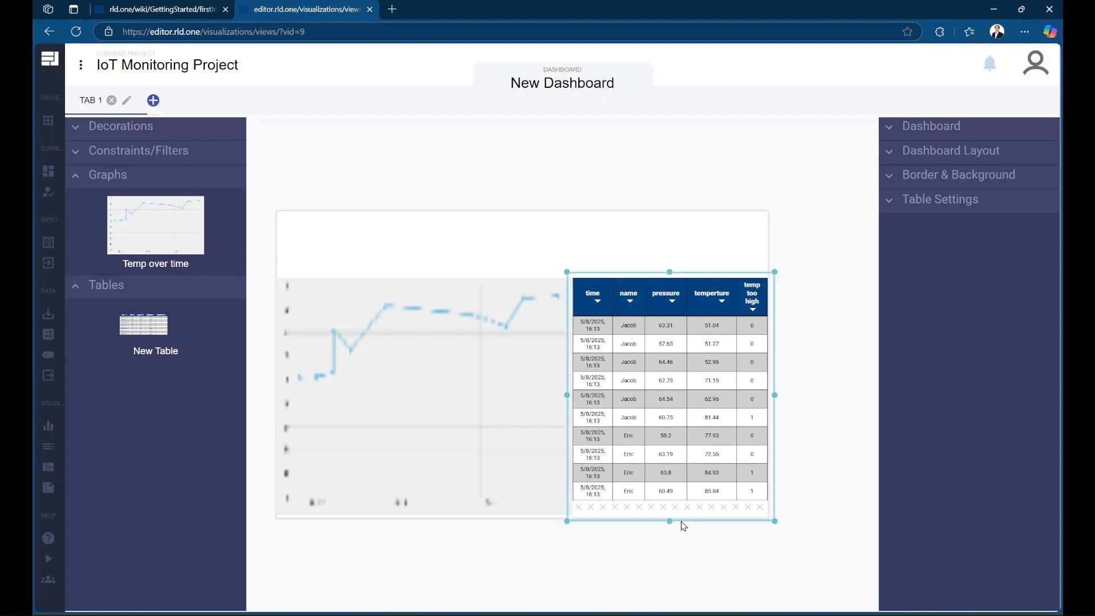
click(458, 215)
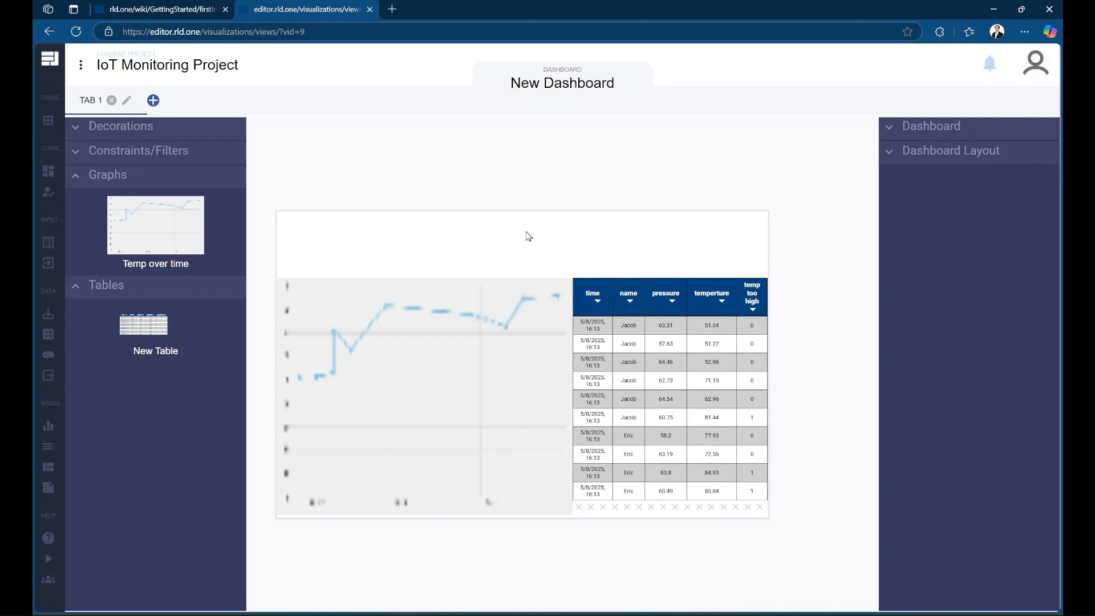
Add a User Select filter on the name field, enlarge it and position it above the table
click(179, 153)
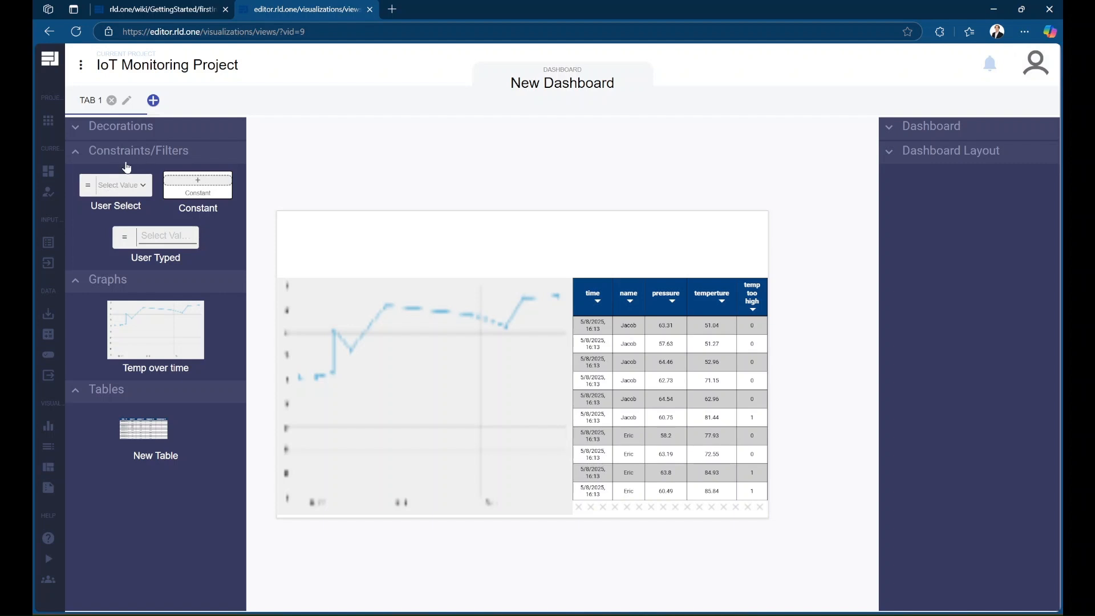
drag(120, 191, 530, 238)
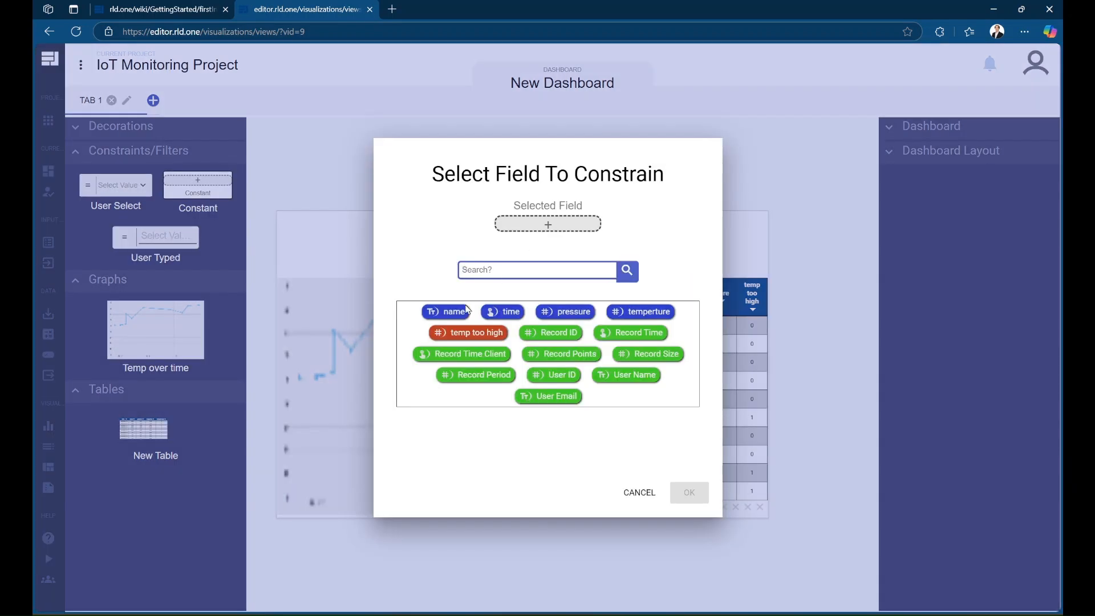
click(467, 311)
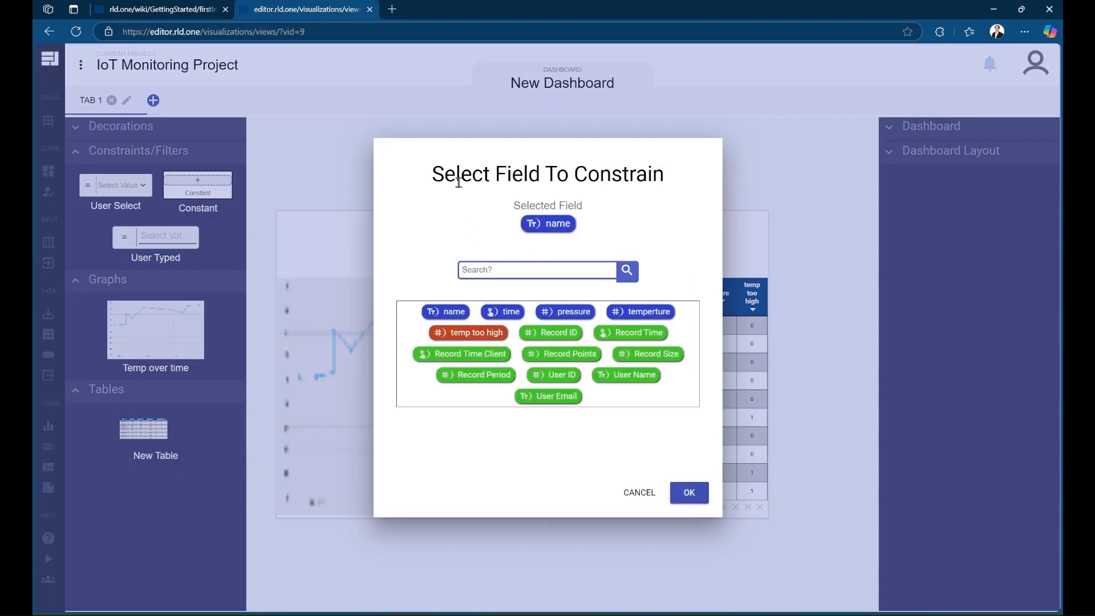
click(697, 497)
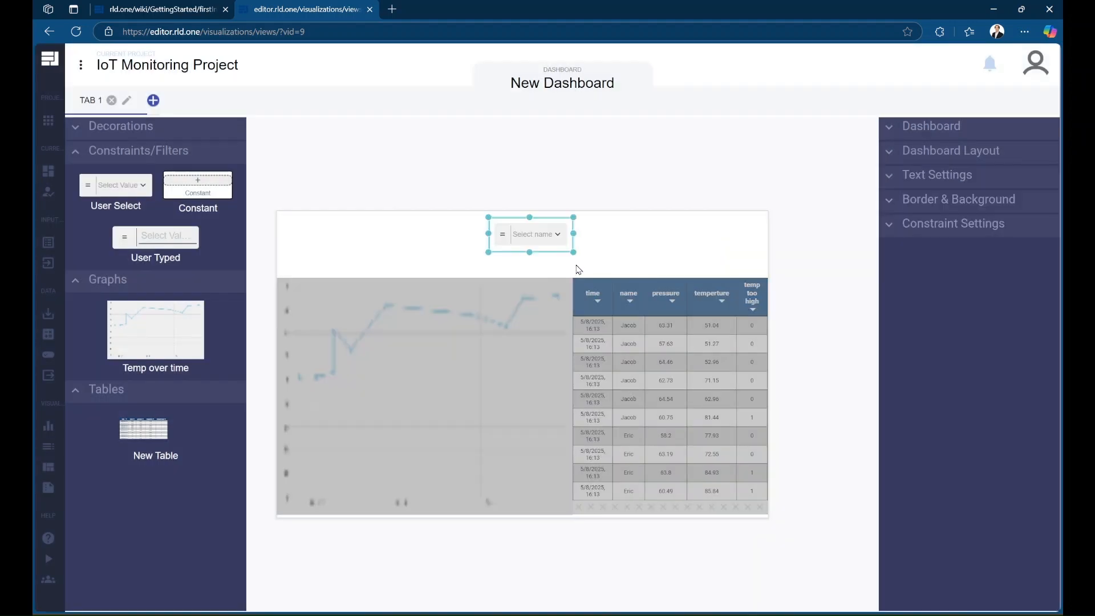
drag(573, 252, 621, 266)
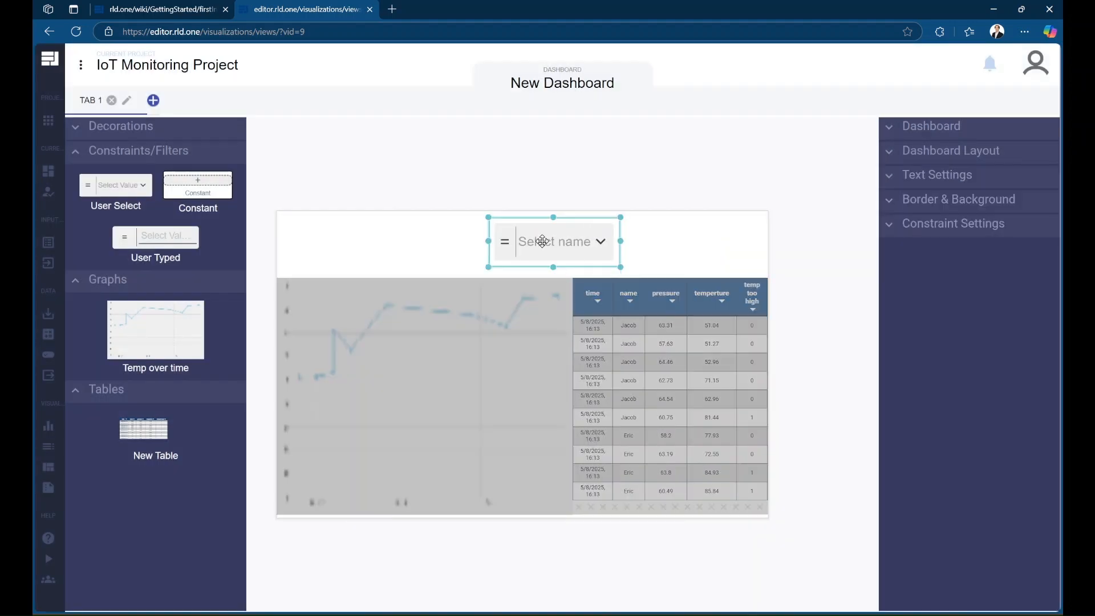
drag(542, 241, 676, 245)
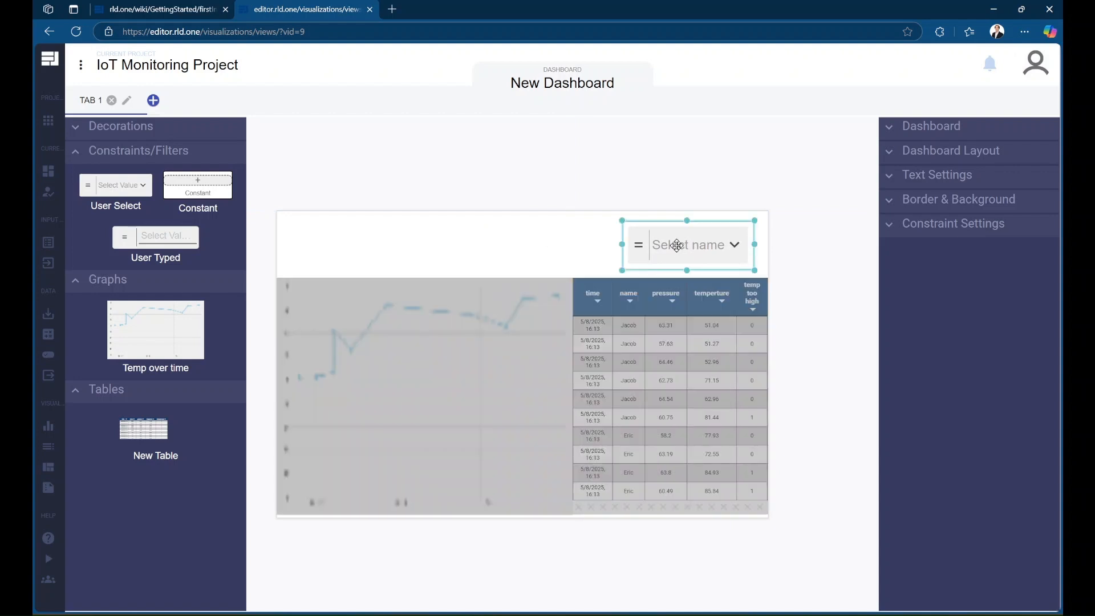
Link the name filter to both the table and the temperature graph
click(653, 385)
click(465, 394)
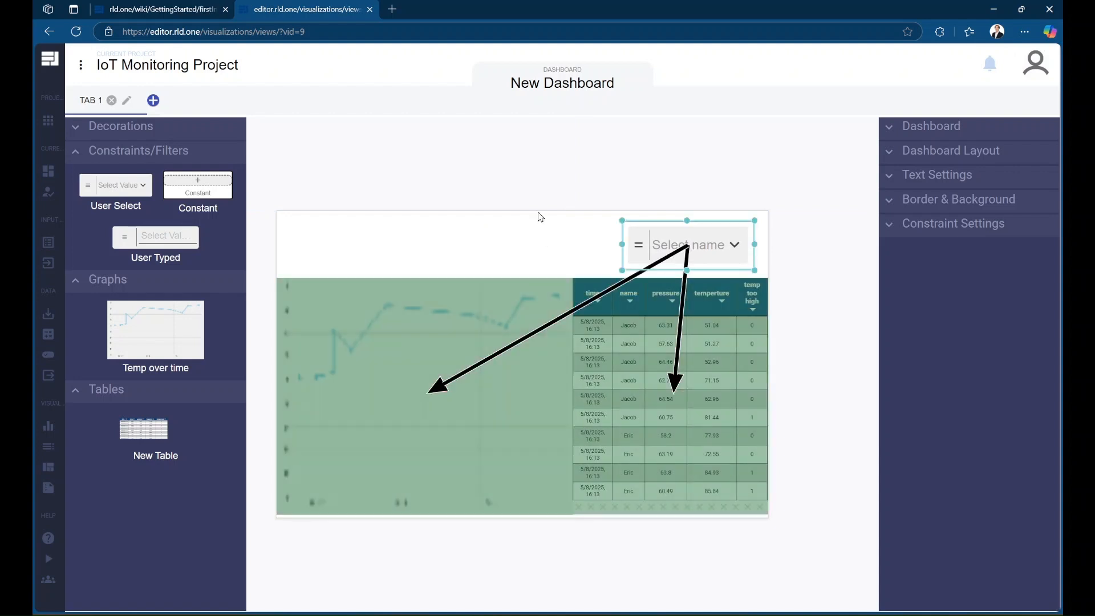
click(551, 246)
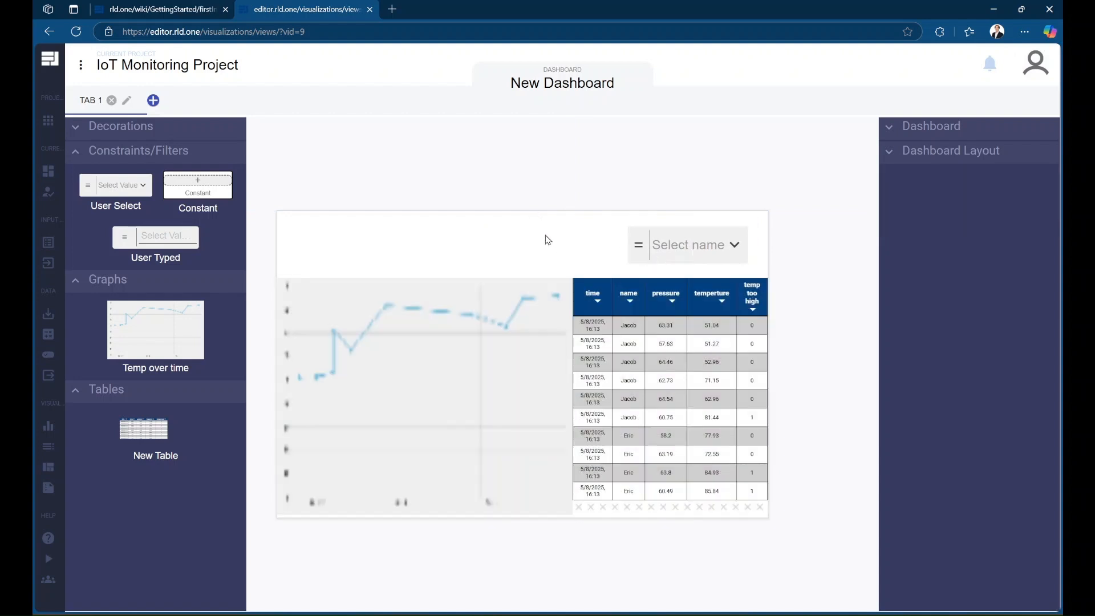
Add a text decoration above the graph as the dashboard heading and set its wording to "Overview Stats"
click(198, 126)
drag(135, 185, 524, 273)
click(941, 201)
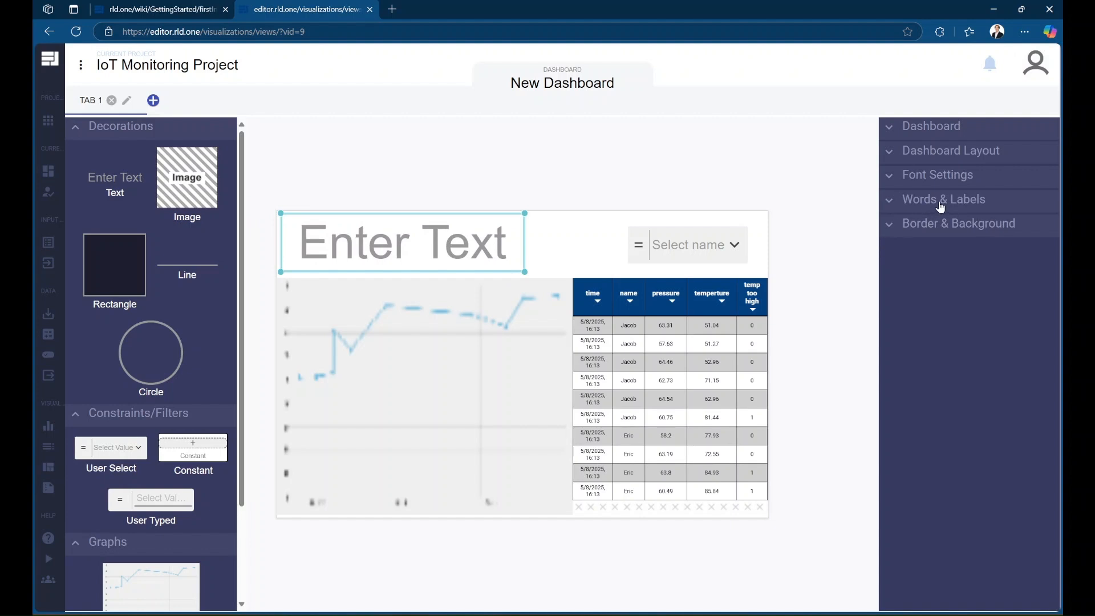
triple_click(943, 224)
text(Overview Stats)
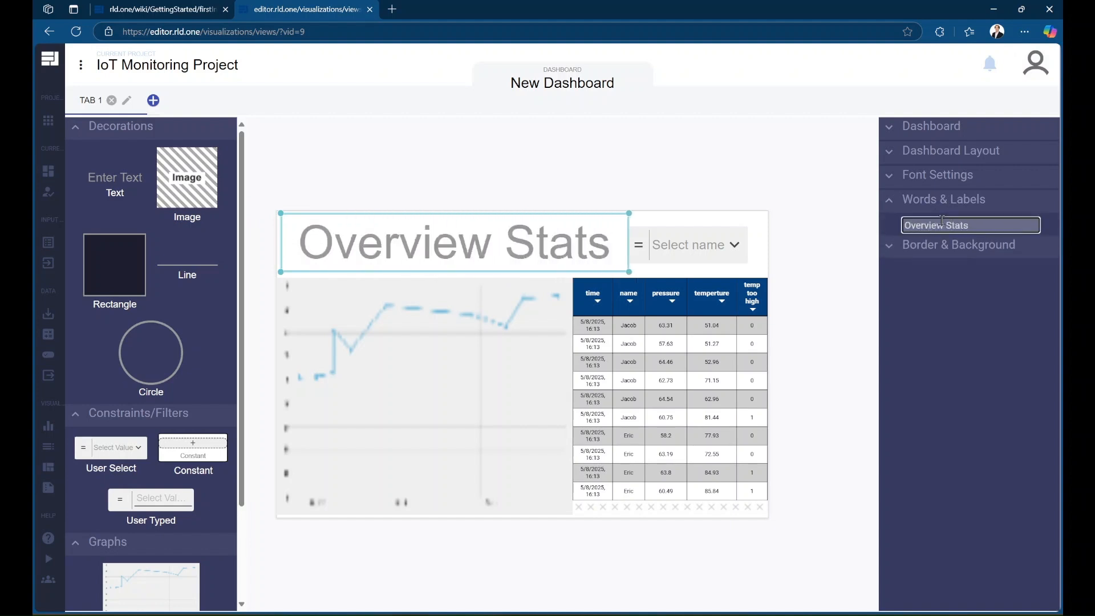
click(695, 178)
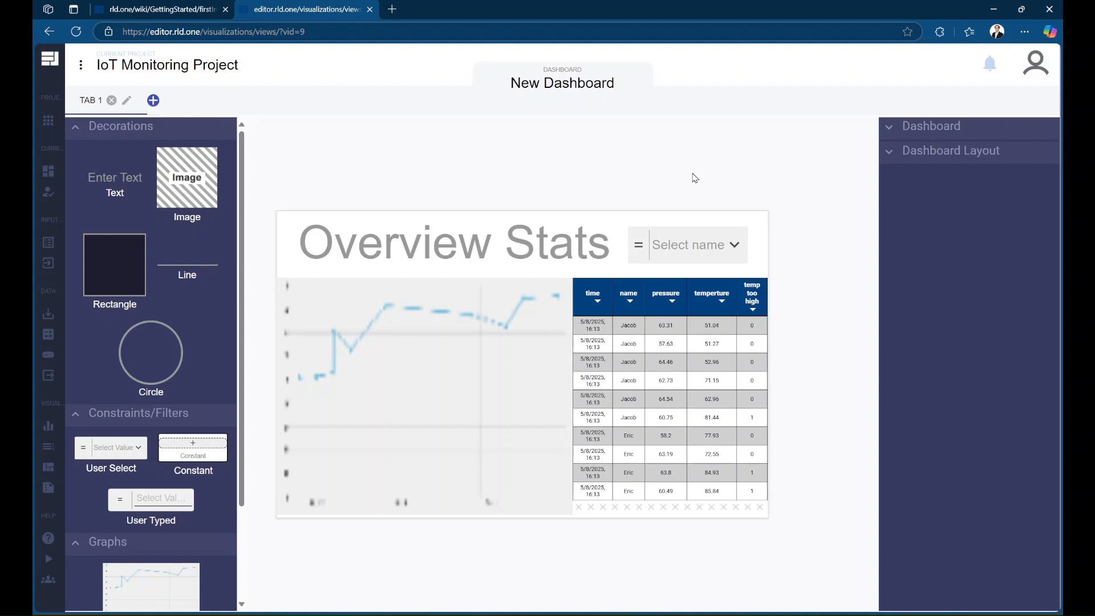
Copy the dashboard's link and open the dashboard preview
click(920, 128)
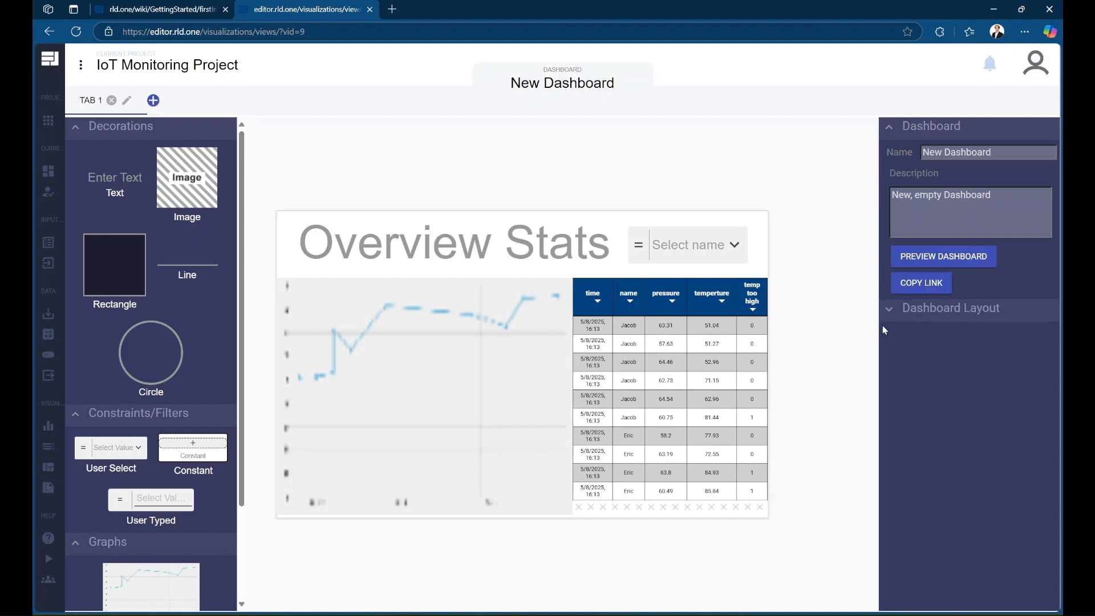
click(933, 283)
click(951, 261)
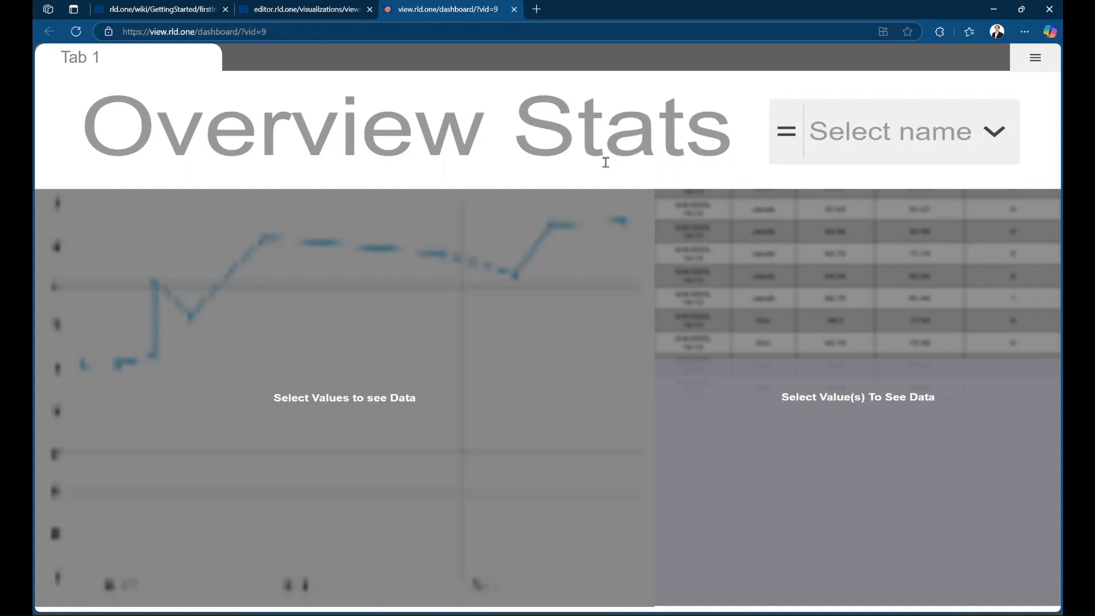
Test the name filter in the preview with the first listed person, with both people, and with only the second person
click(851, 137)
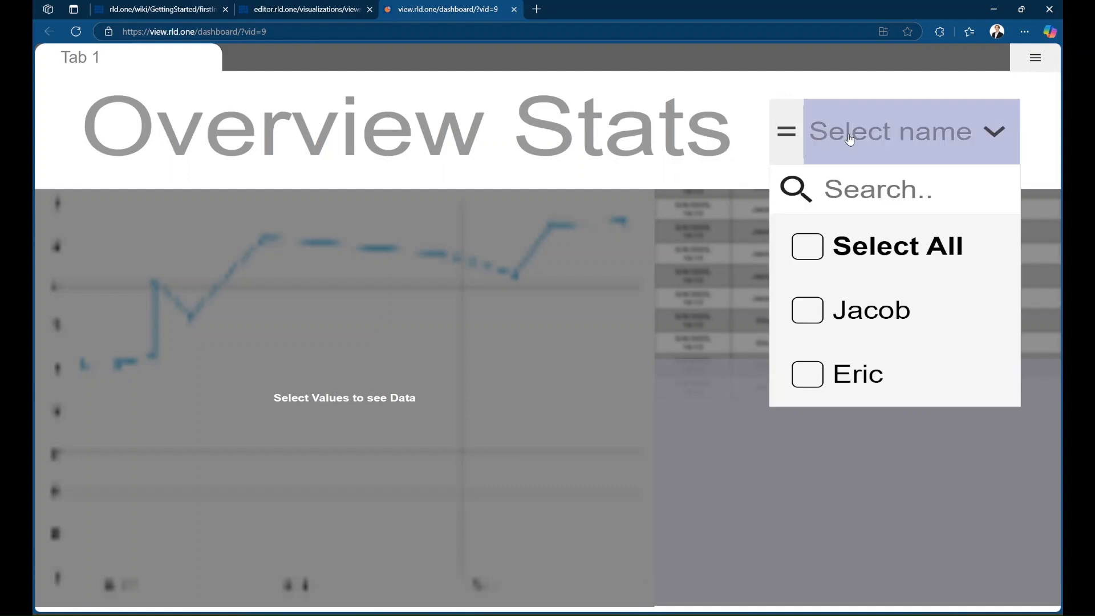
click(834, 313)
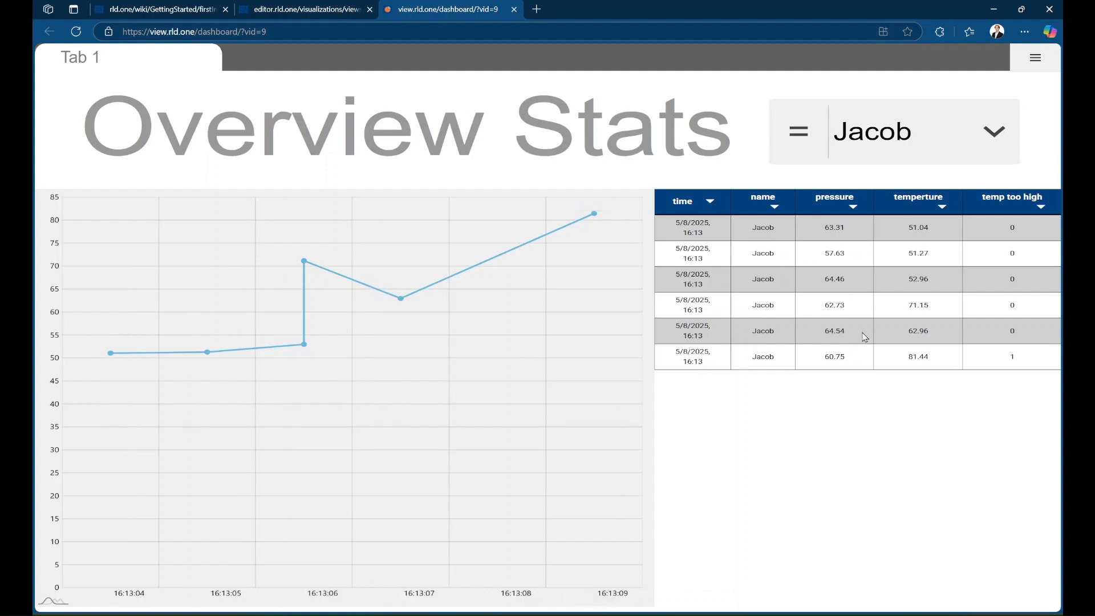
click(895, 131)
click(844, 374)
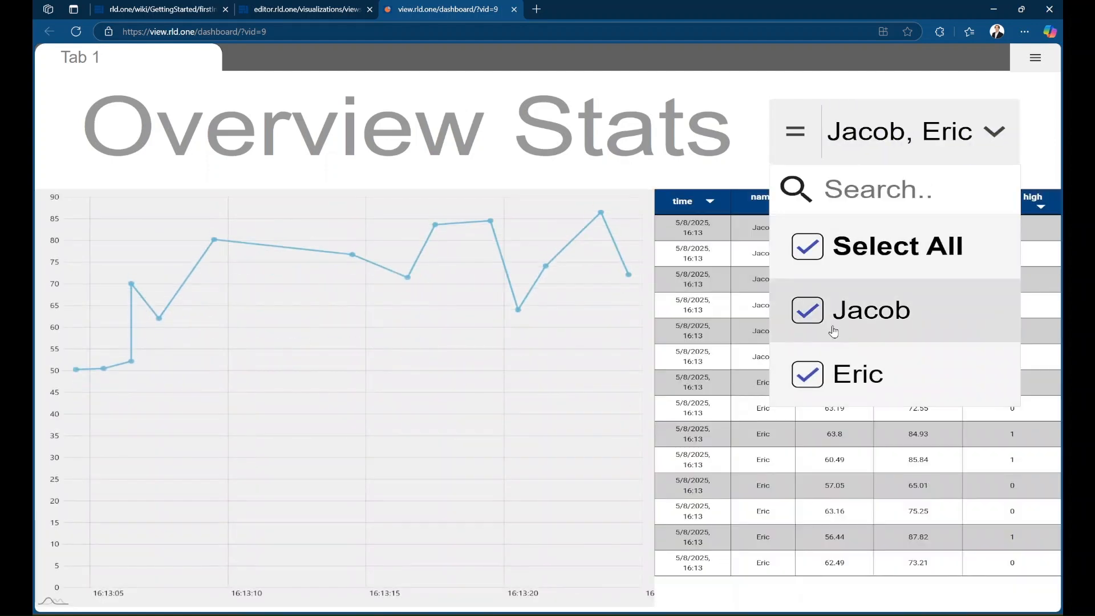
click(834, 331)
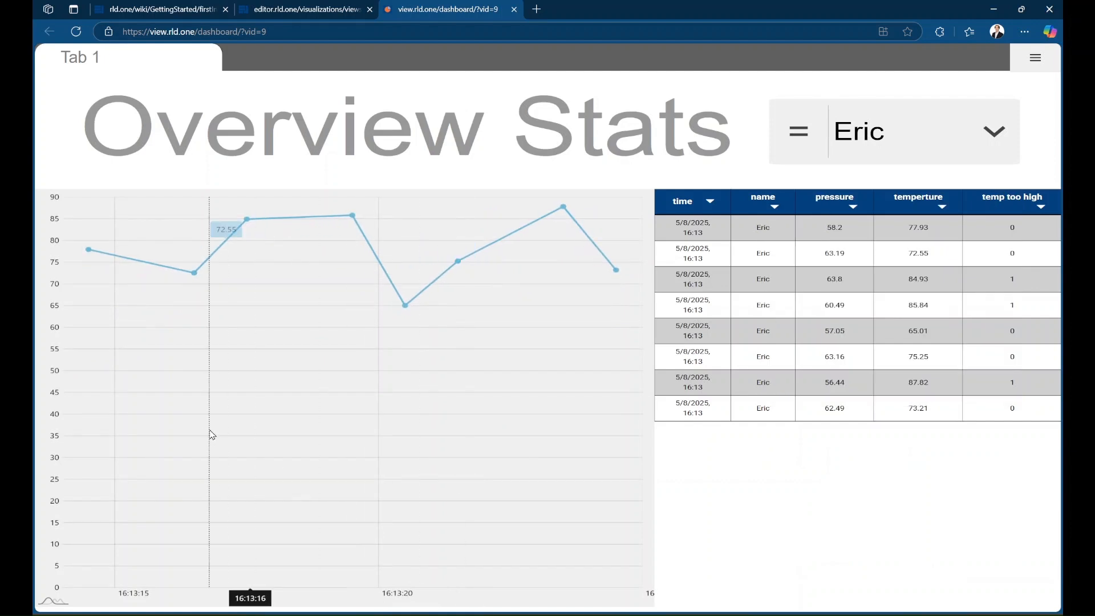